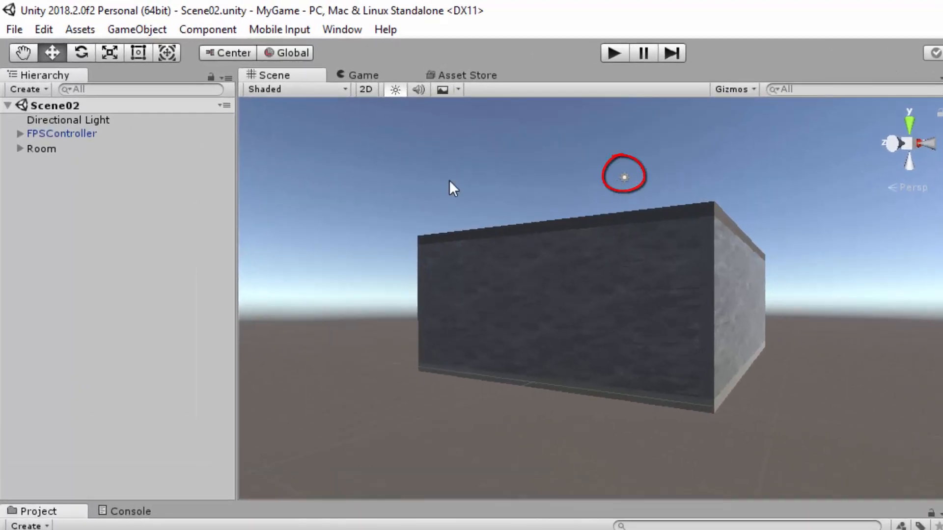
Deactivate the Directional Light object in Scene02.
left_click(98, 123)
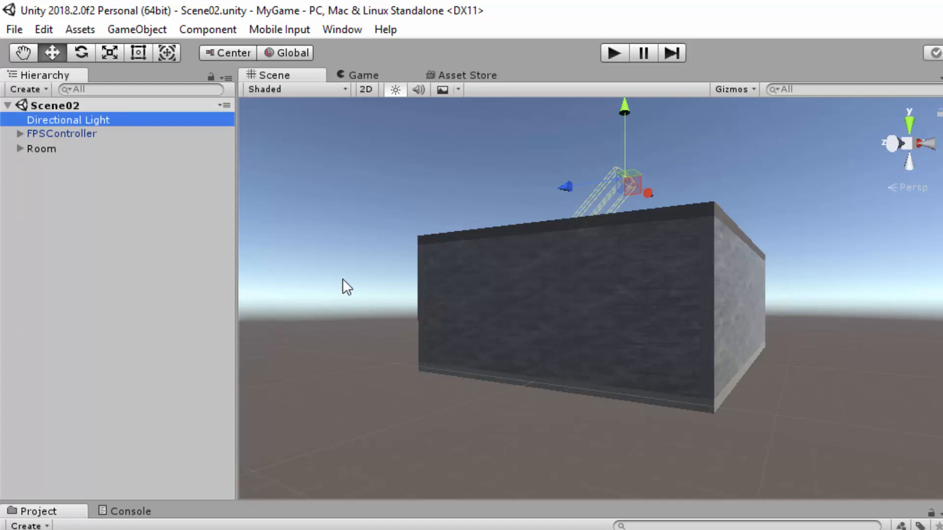
scroll(643, 329, "up", 15)
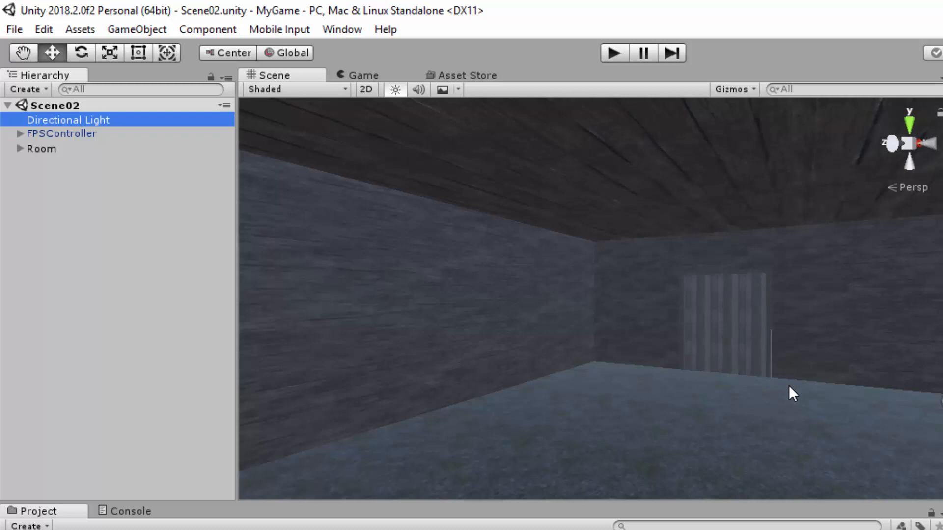
left_click(106, 290)
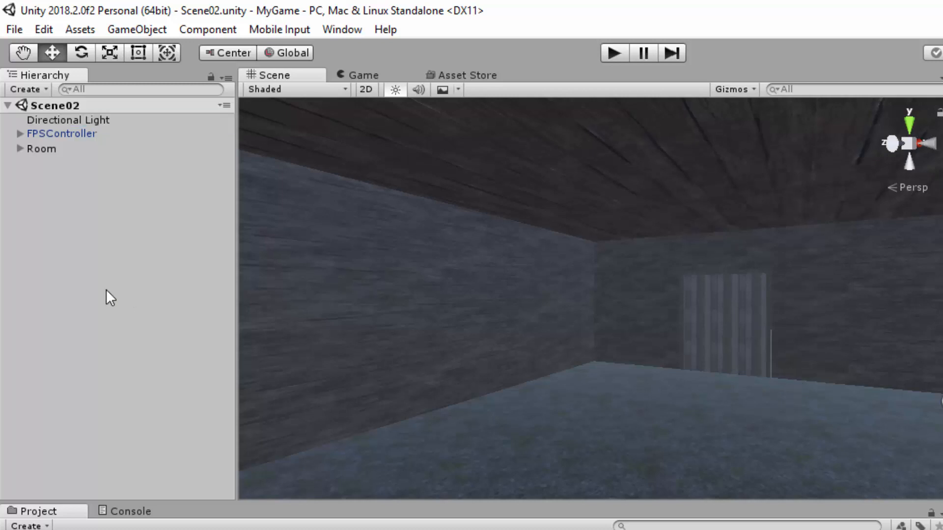
left_click(90, 120)
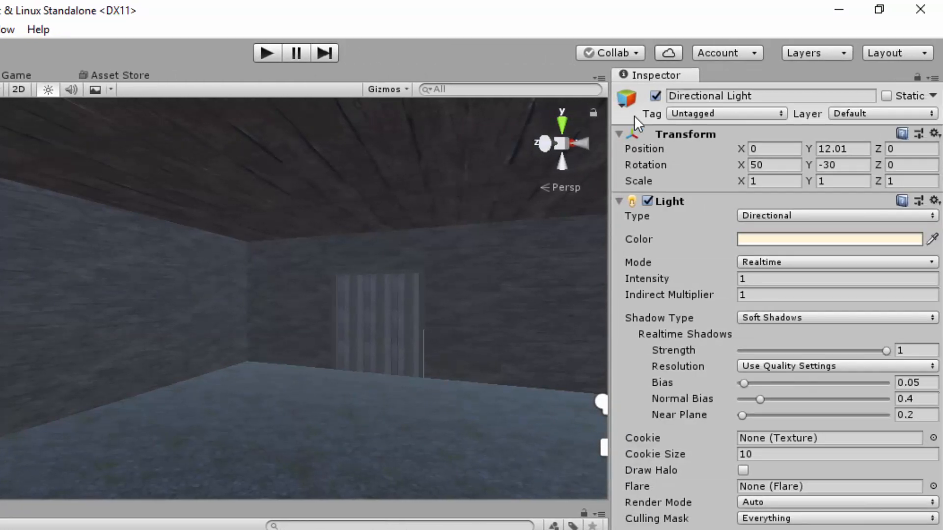
left_click(656, 96)
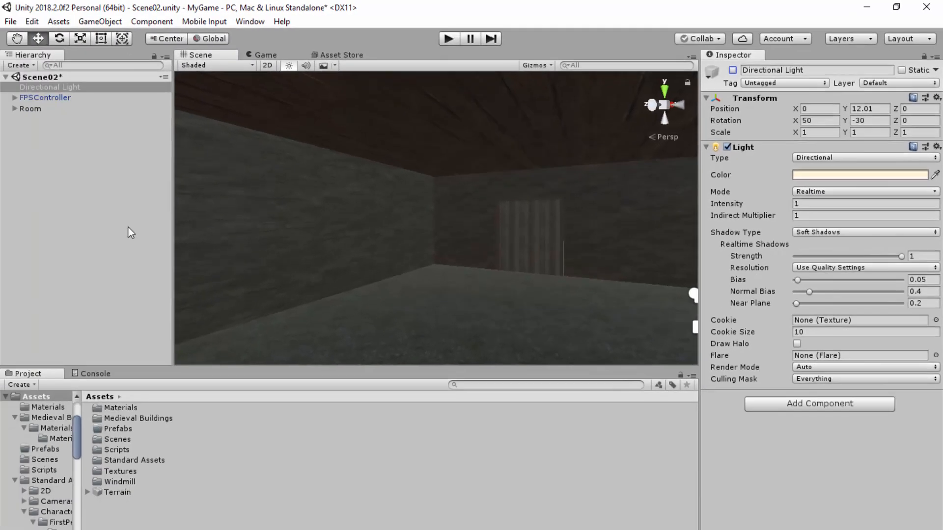
left_click(128, 227)
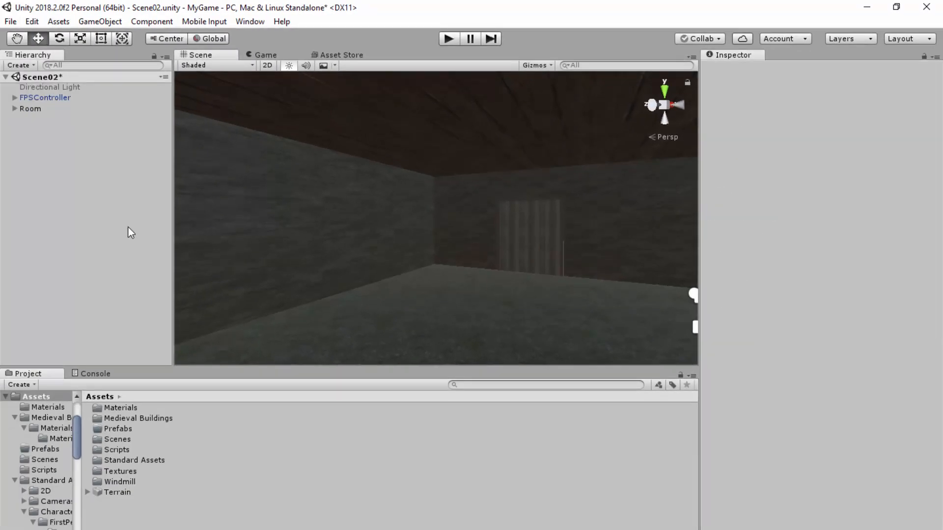
Open the Lighting settings window and dock it beside the Inspector.
left_click(253, 21)
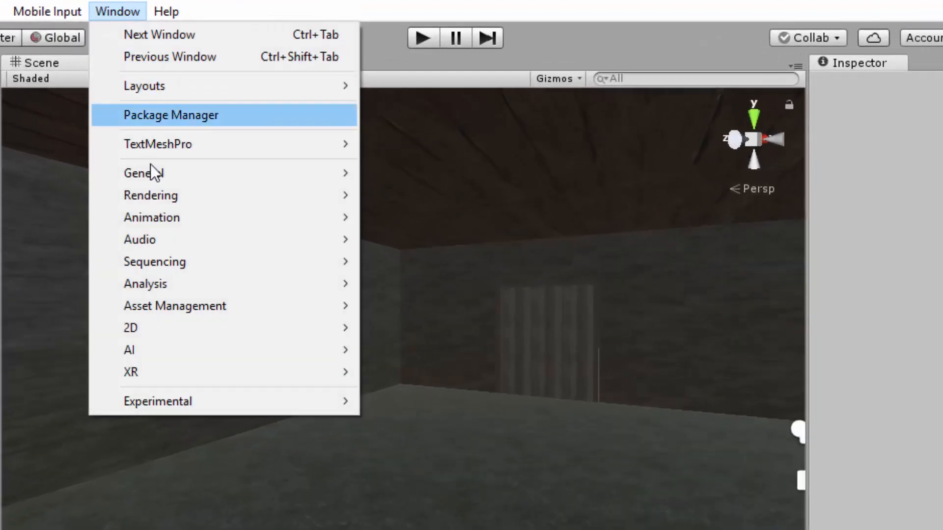
mouse_move(189, 196)
left_click(393, 194)
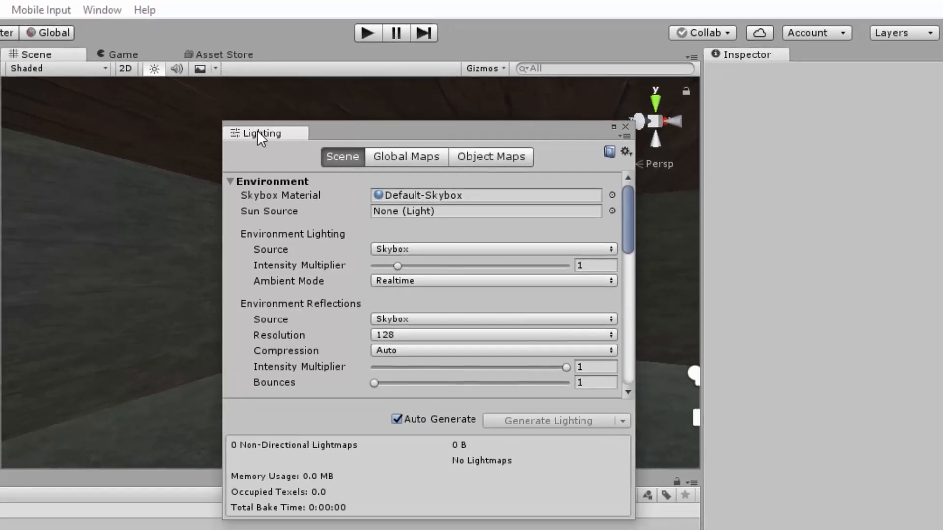
left_click_drag(296, 153, 761, 50)
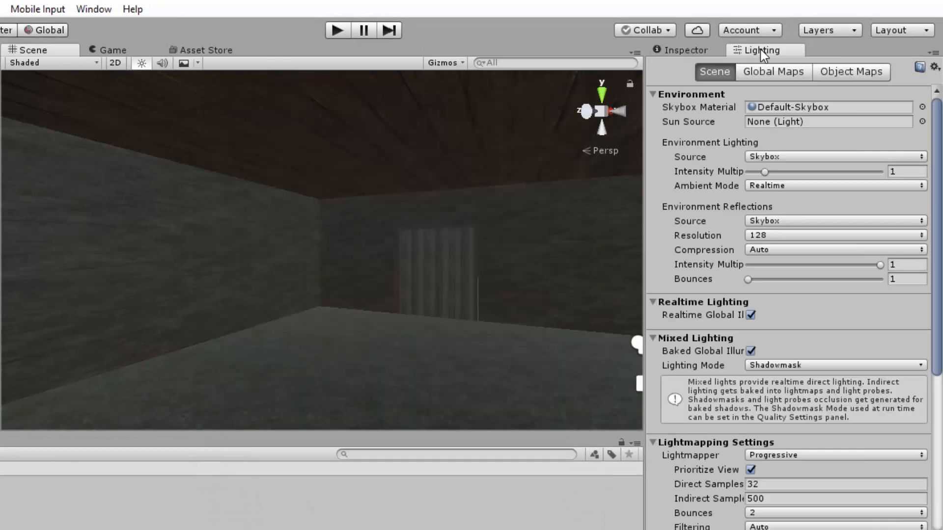
left_click(697, 49)
left_click(764, 49)
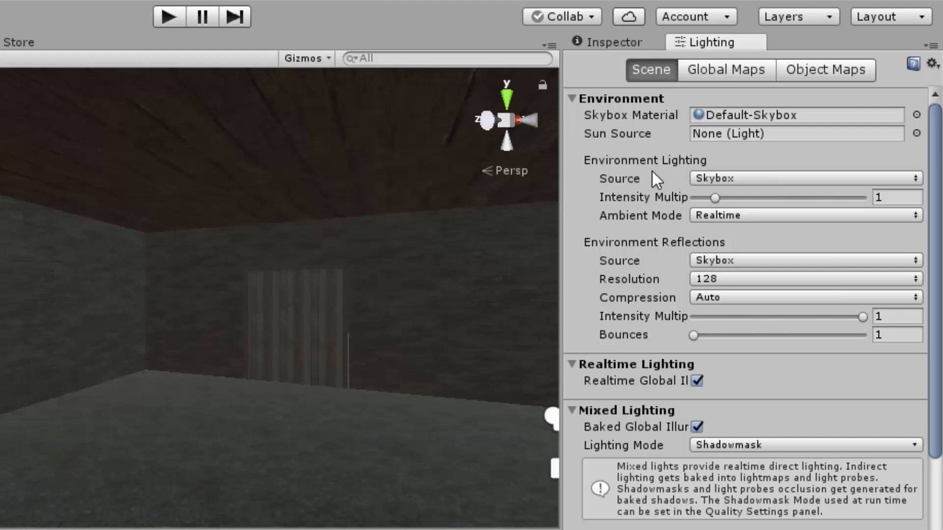
Set the environment lighting source to Color with a black (000000) ambient color, and the environment reflections source to Custom.
left_click(736, 178)
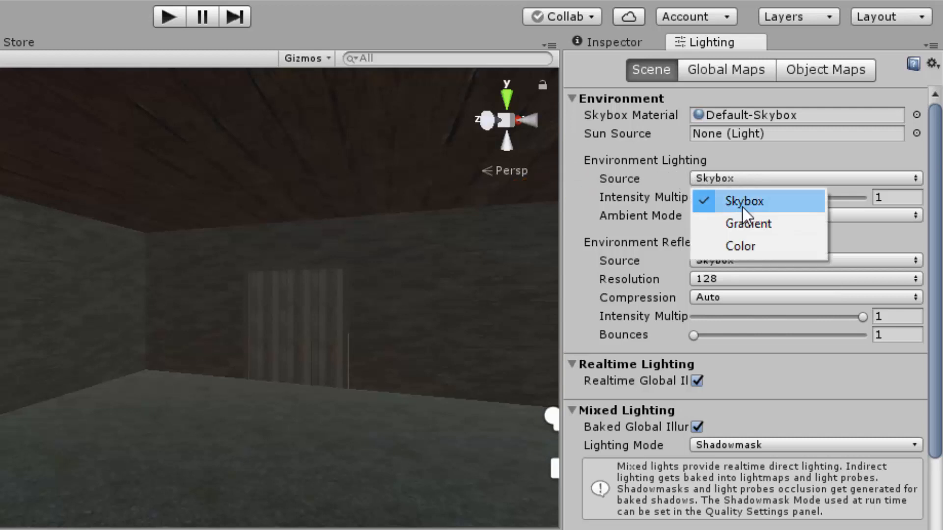
left_click(746, 245)
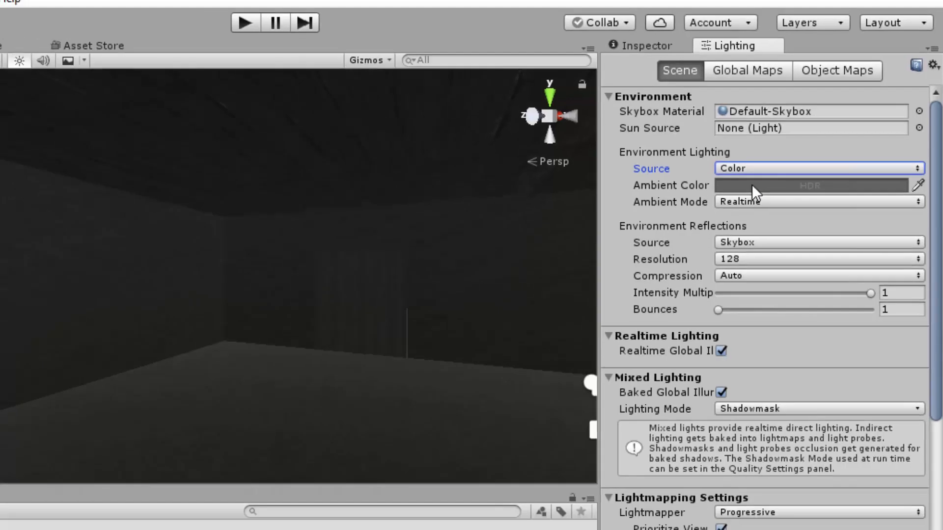
left_click(737, 197)
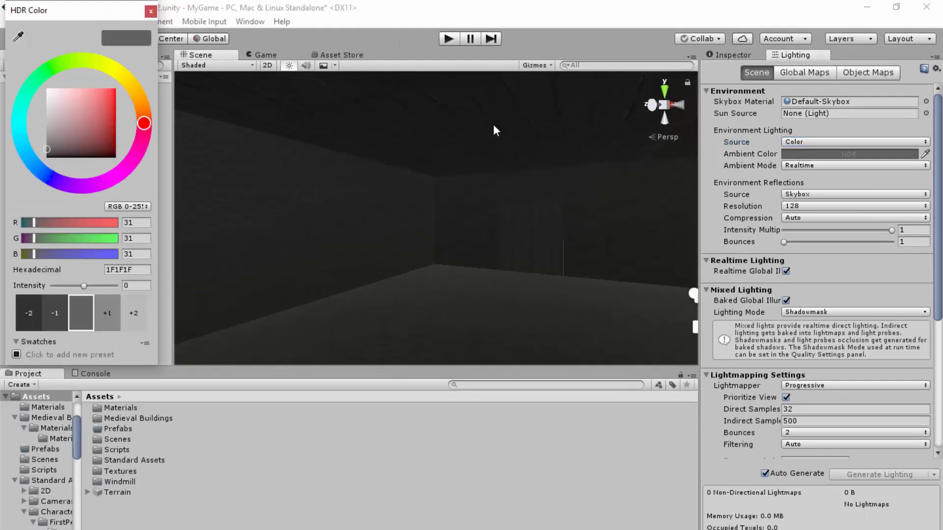
left_click_drag(48, 151, 45, 163)
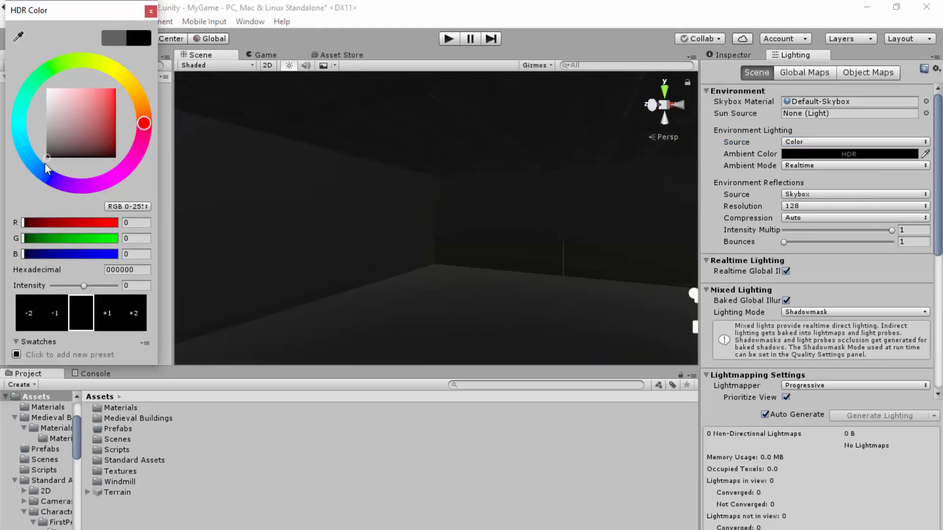
left_click(151, 11)
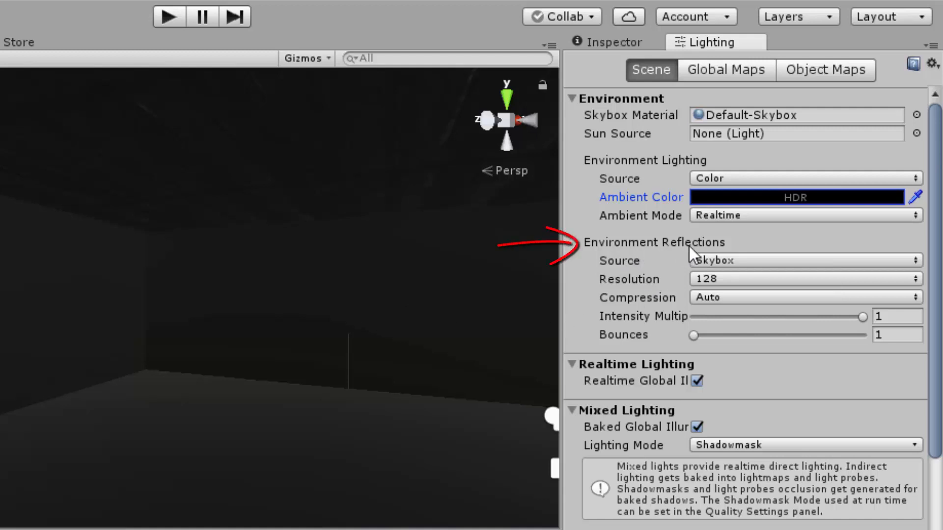
left_click(752, 261)
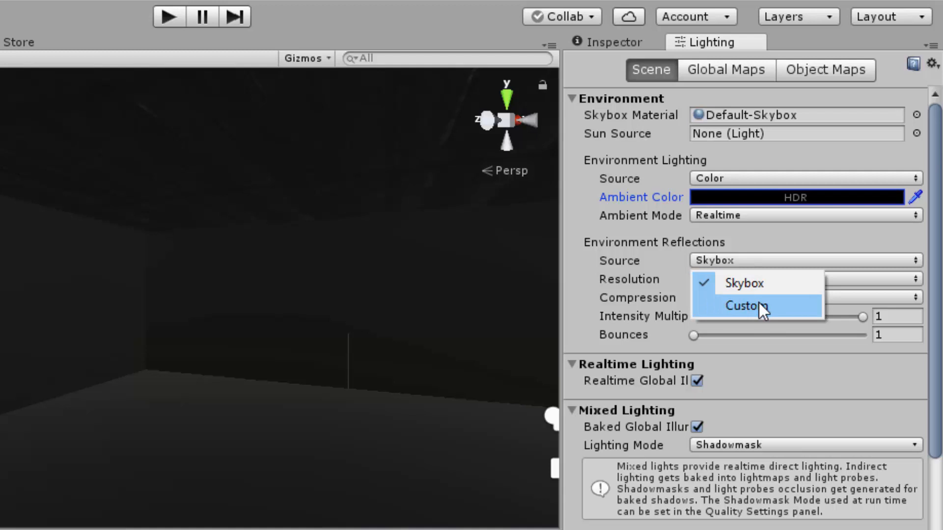
left_click(759, 303)
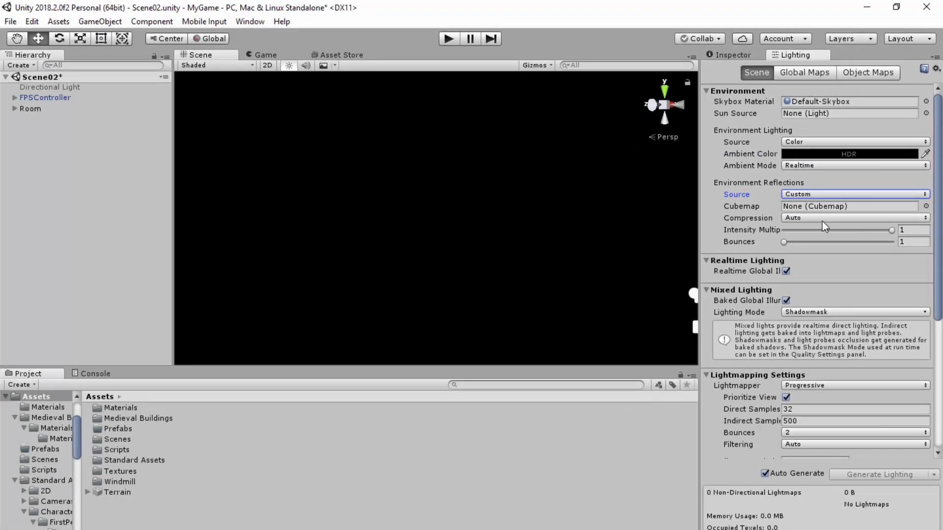
Try a mid grey (313131) and a dark red (311515) ambient color, settling on dark grey 1A1A1A.
left_click(796, 154)
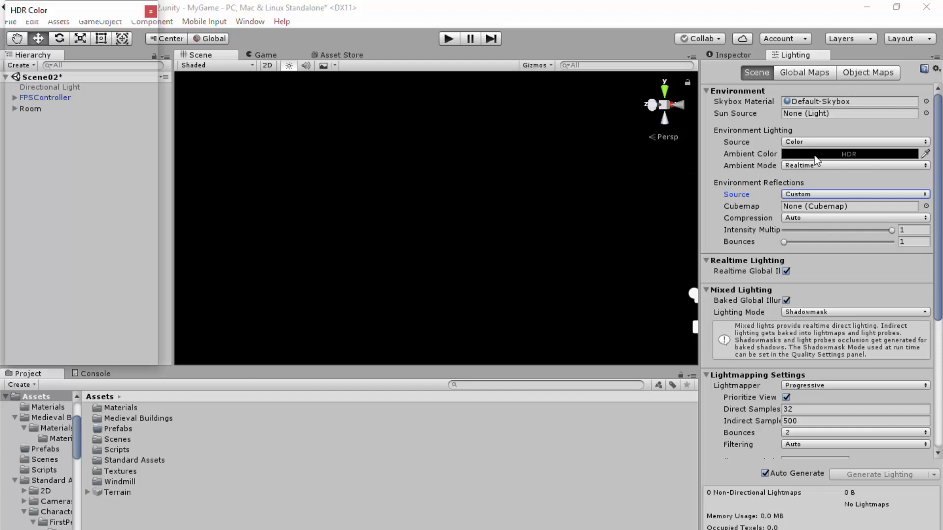
mouse_move(51, 144)
left_mouse_down()
mouse_move(47, 96)
mouse_move(43, 146)
left_mouse_up()
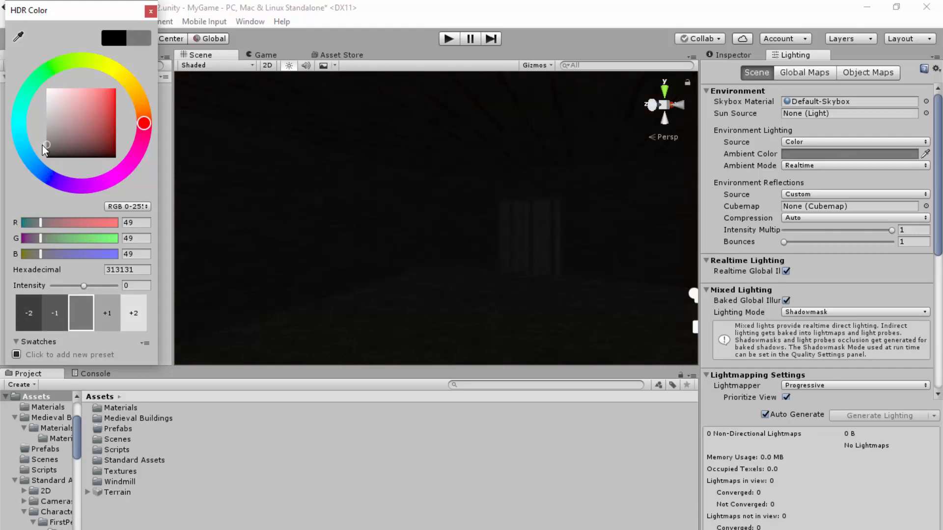
mouse_move(43, 146)
left_mouse_down()
mouse_move(94, 145)
mouse_move(86, 144)
left_mouse_up()
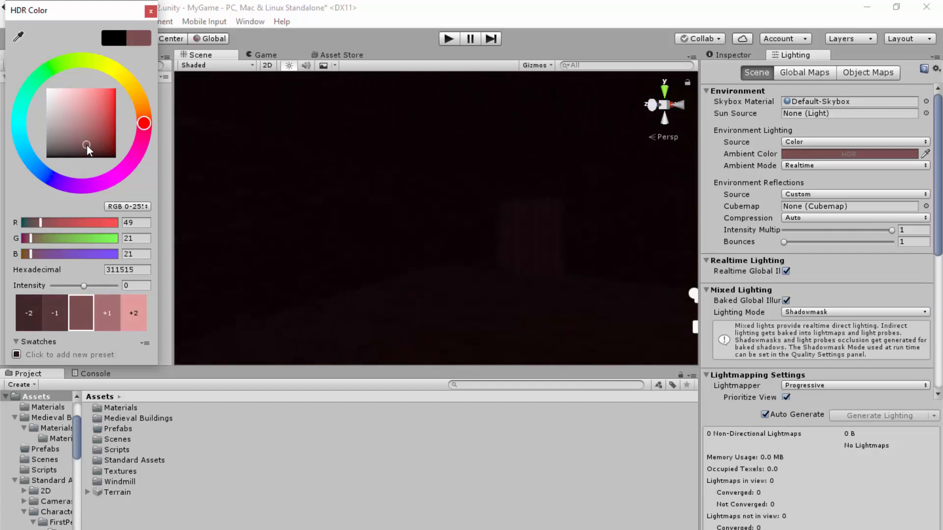
mouse_move(86, 144)
left_mouse_down()
mouse_move(46, 148)
mouse_move(84, 148)
mouse_move(90, 137)
mouse_move(47, 154)
left_mouse_up()
left_click(41, 171)
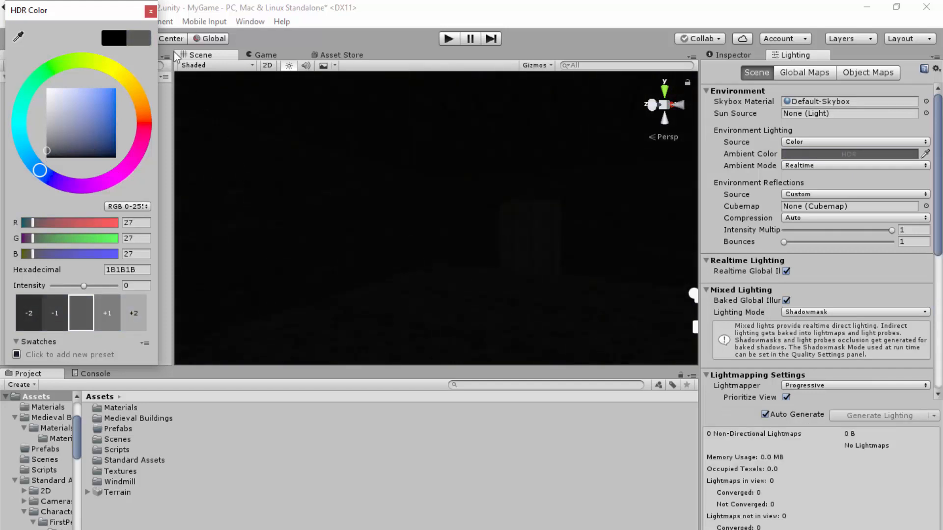
left_click(150, 11)
Play-test the dark room briefly, and darken the ambient color to a nearly black grey.
left_click(449, 39)
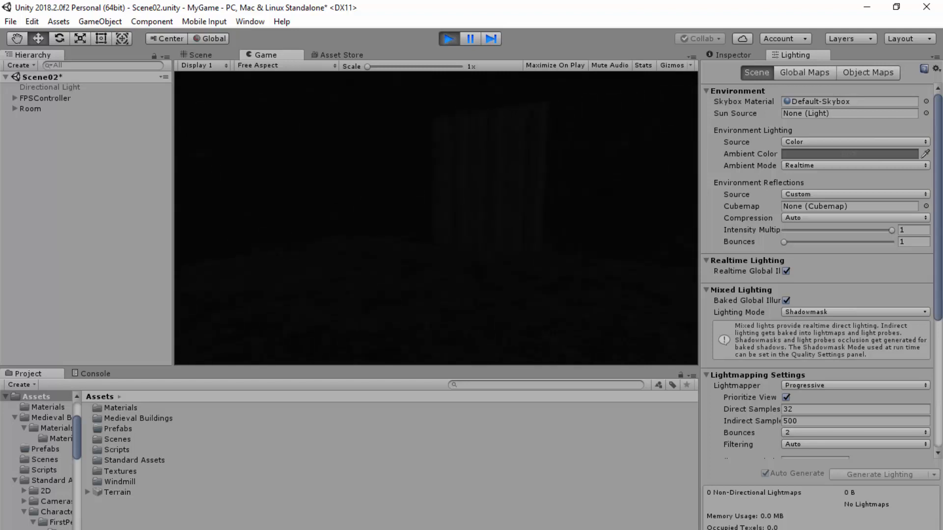
left_click(449, 39)
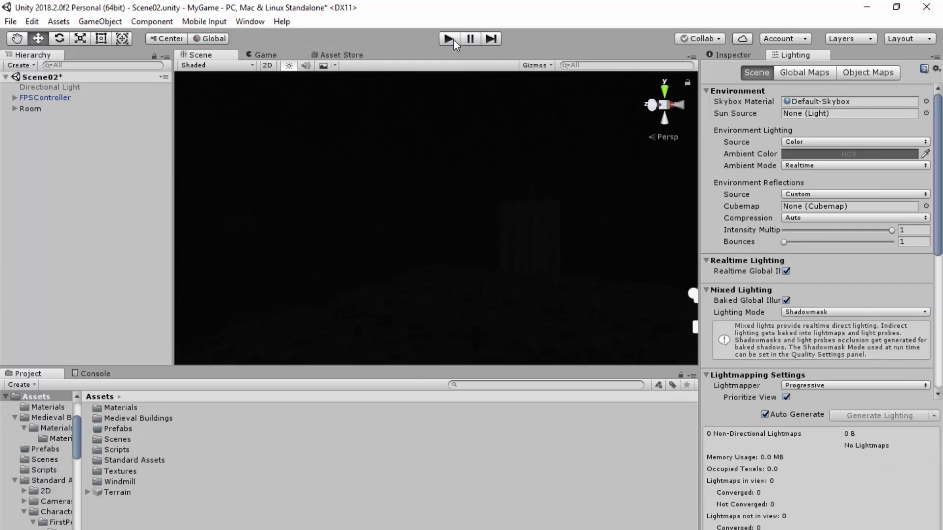
left_click(819, 155)
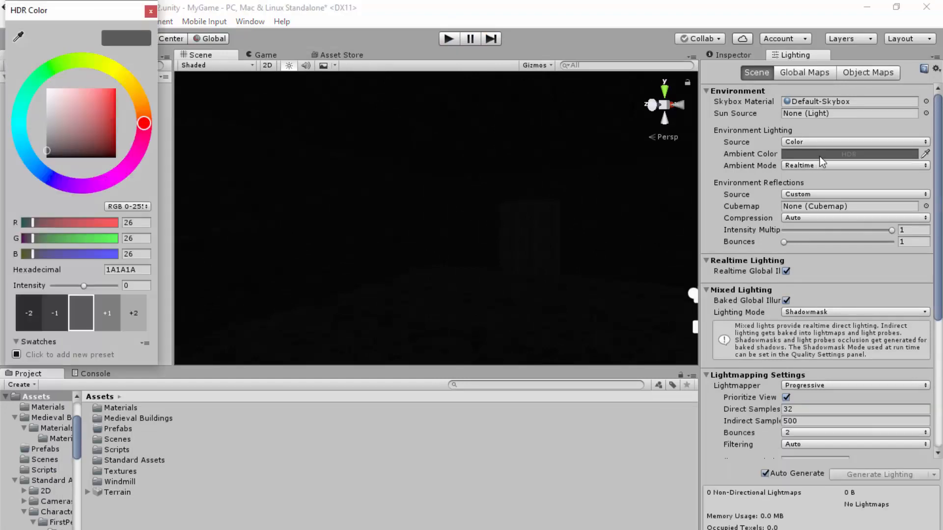
left_click(46, 154)
left_click(150, 11)
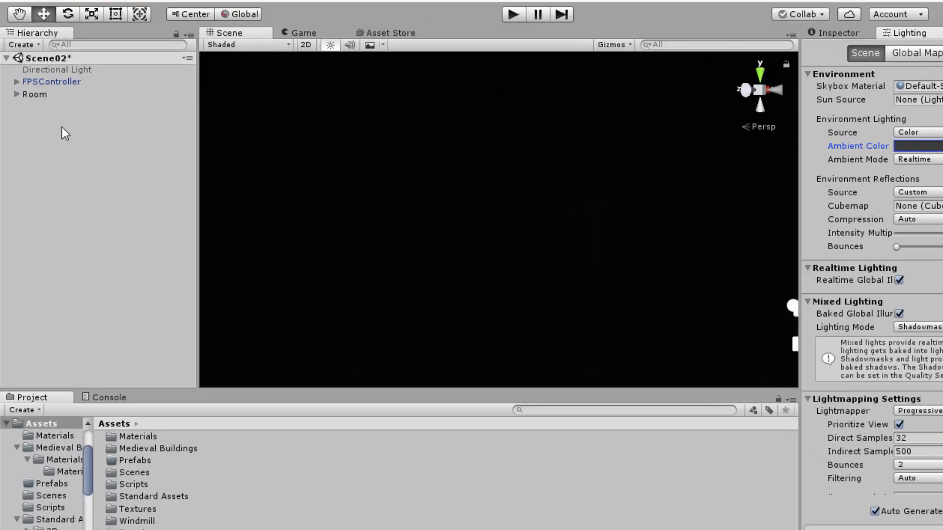
Add a spotlight to the scene and move it above the room's floor to about X 2.83, Y 6.28, Z 1.25.
right_click(54, 137)
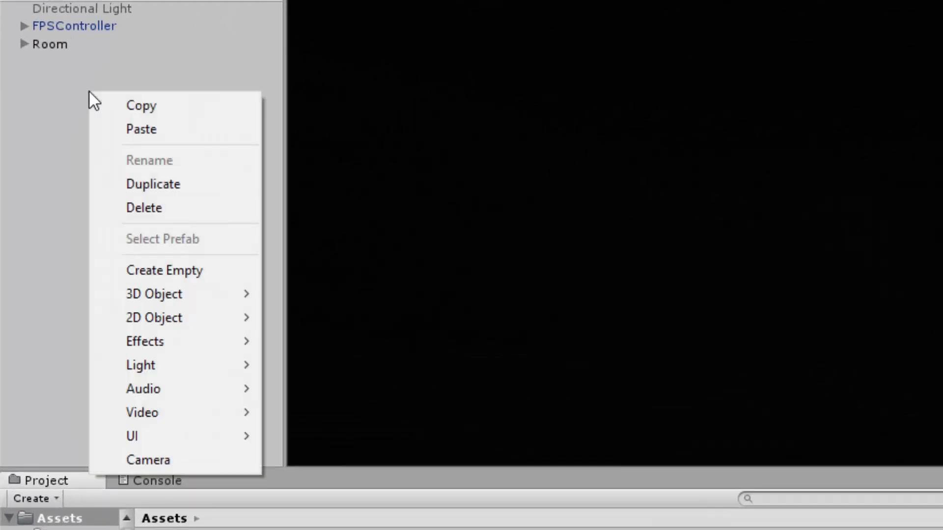
mouse_move(169, 366)
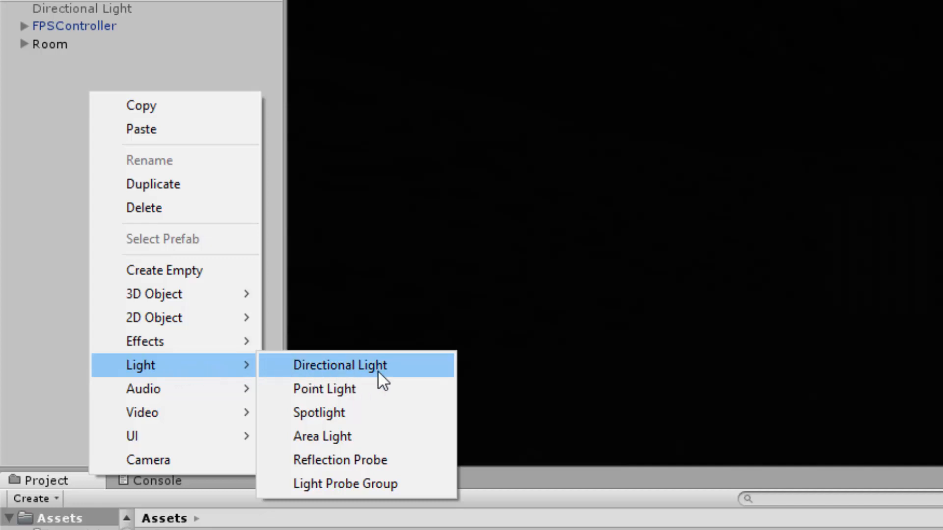
left_click(348, 419)
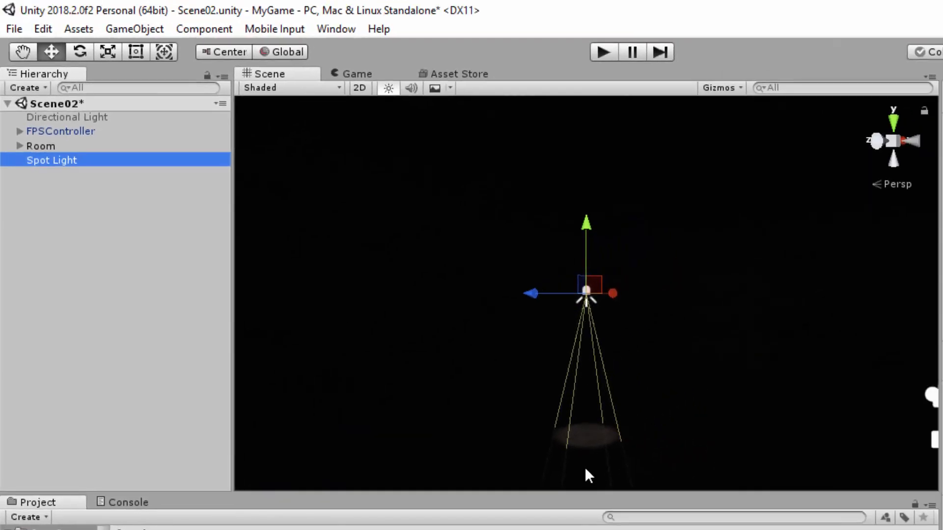
left_click_drag(533, 293, 586, 293)
left_click_drag(558, 224, 556, 151)
left_click_drag(503, 228, 596, 257)
Set the spotlight's range to 7.25, intensity to 6.01 and spot angle to 53, keeping the light selected.
left_click(69, 160)
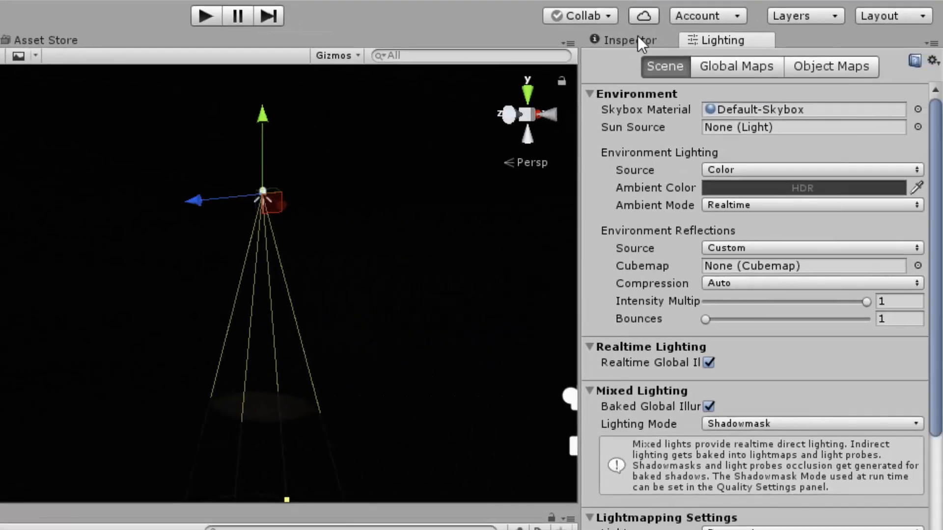
left_click(942, 72)
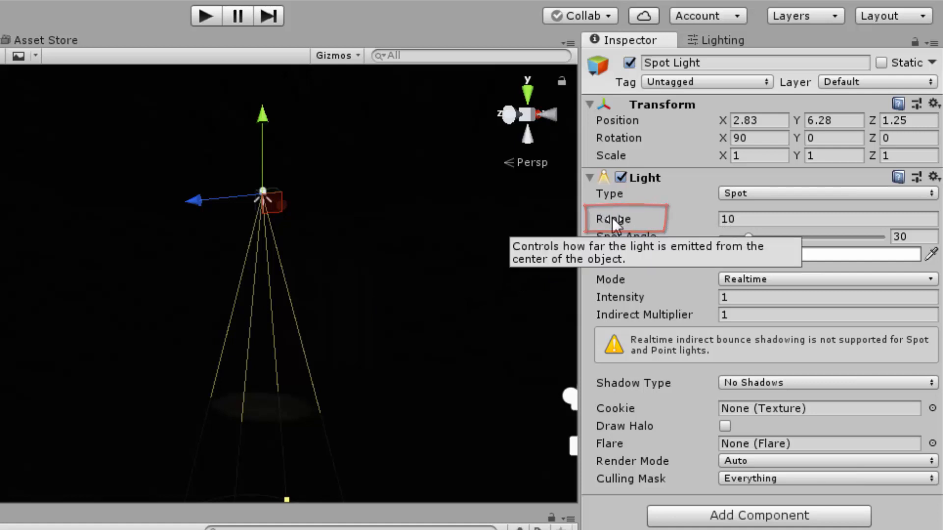
left_click_drag(612, 217, 435, 249)
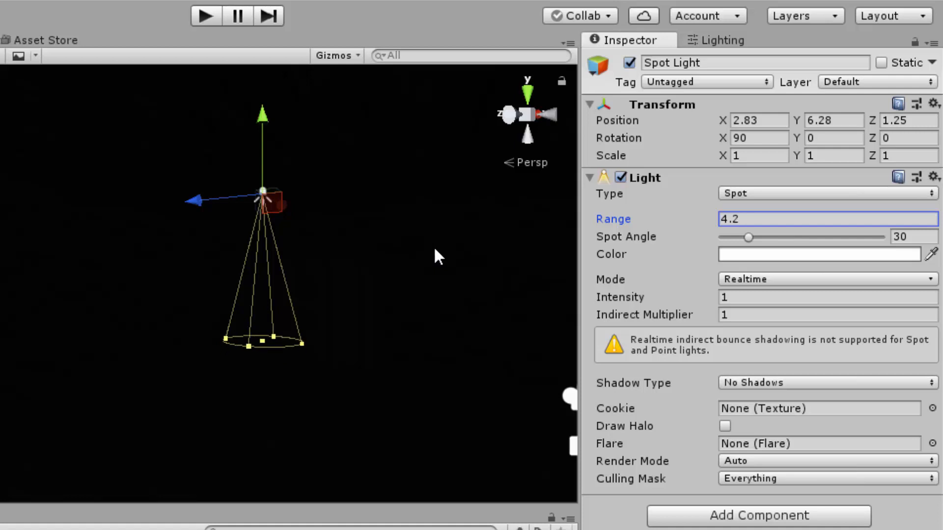
left_click_drag(434, 249, 525, 294)
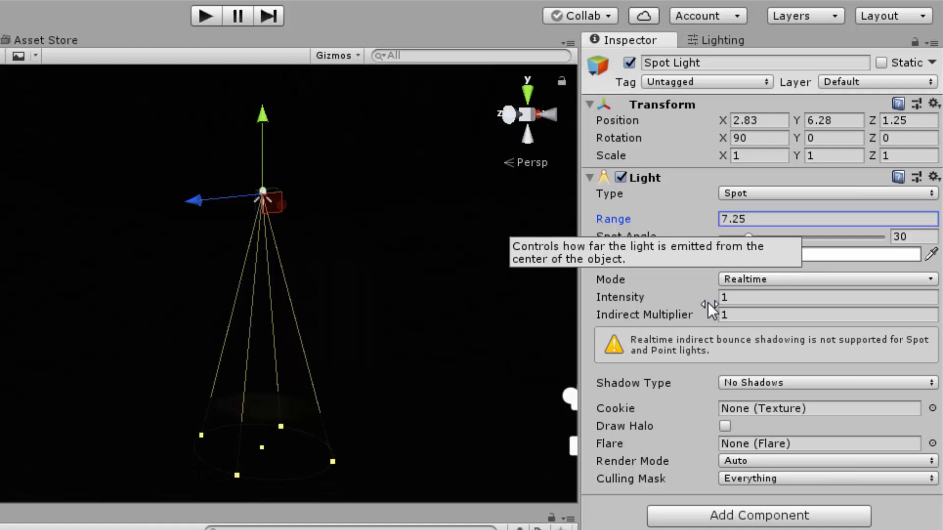
mouse_move(618, 296)
left_mouse_down()
mouse_move(711, 296)
mouse_move(651, 297)
mouse_move(682, 300)
left_mouse_up()
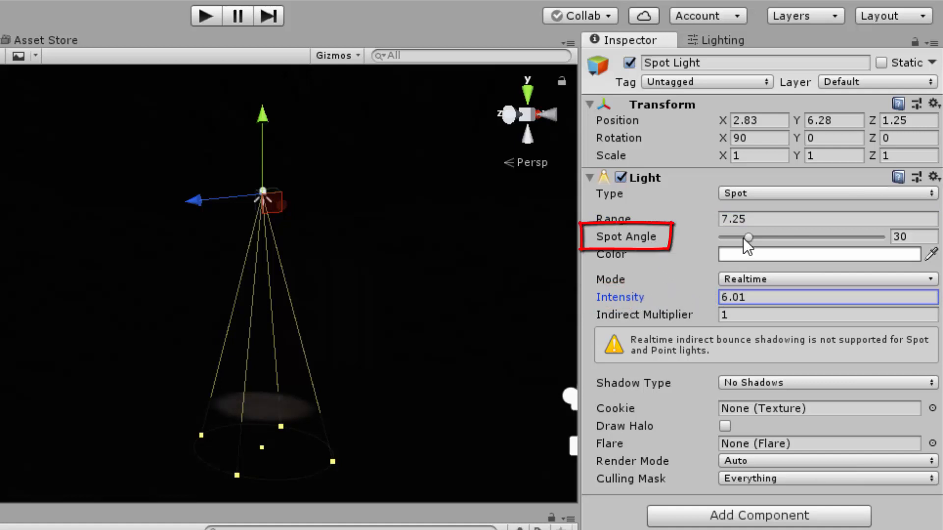
mouse_move(747, 238)
left_mouse_down()
mouse_move(803, 238)
mouse_move(747, 241)
mouse_move(775, 250)
mouse_move(769, 241)
left_mouse_up()
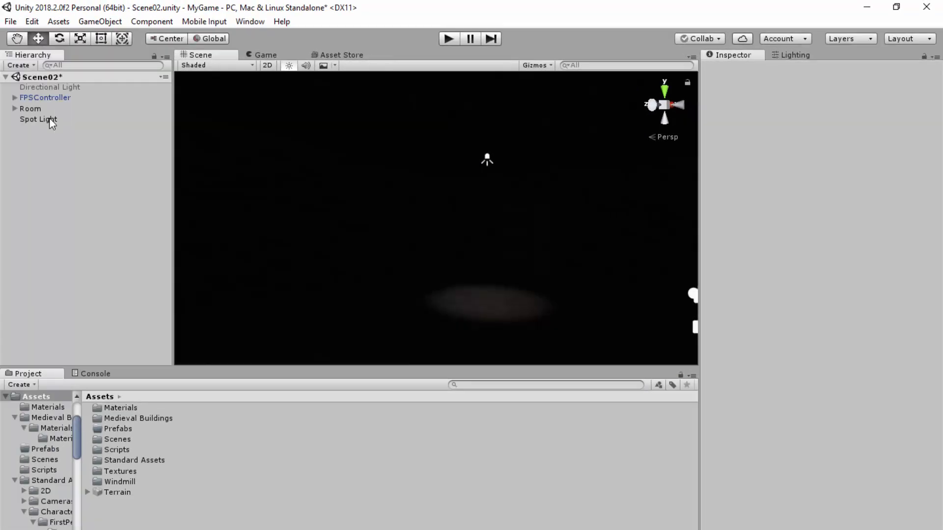
left_click(52, 119)
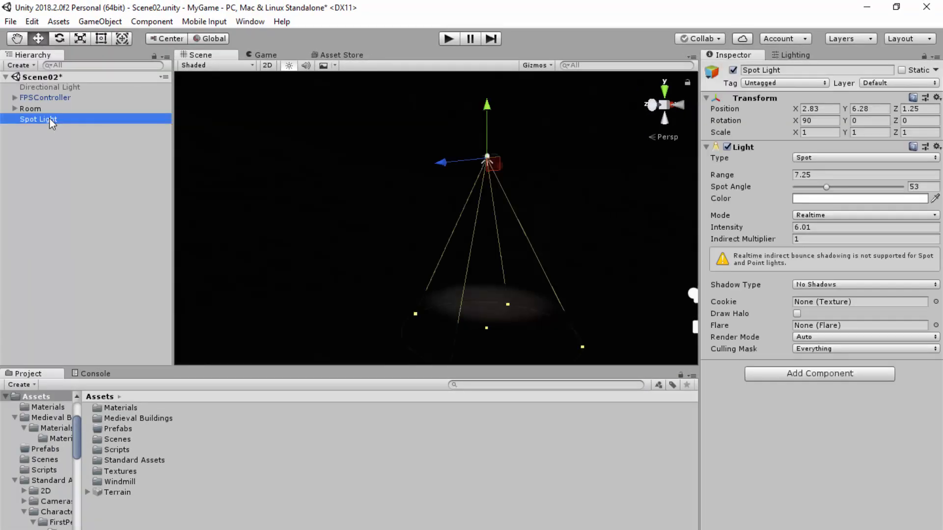
Delete the spotlight from the scene and add a point light in its place.
right_click(49, 119)
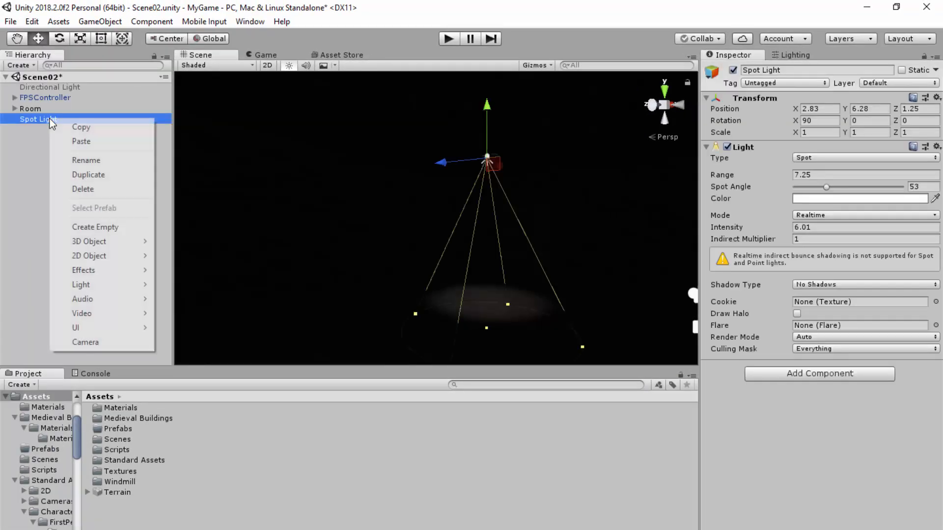
left_click(81, 189)
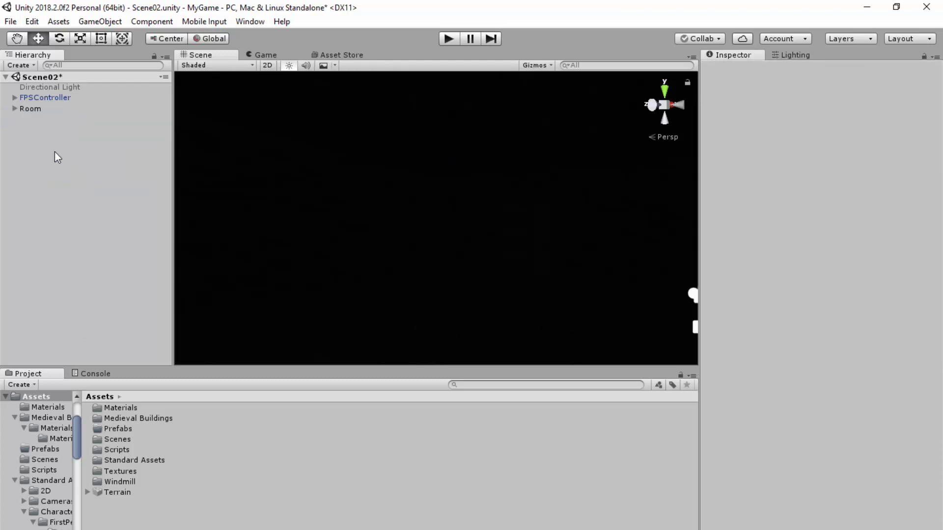
right_click(64, 145)
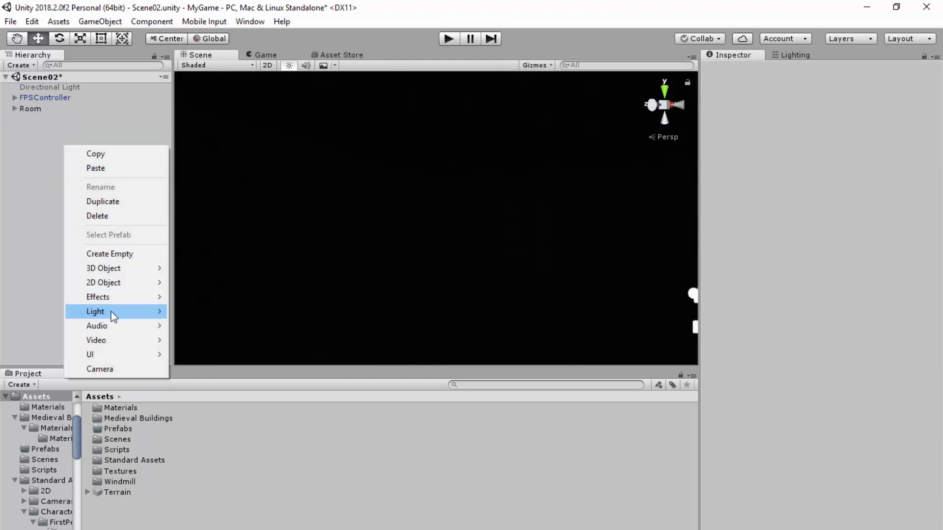
mouse_move(113, 312)
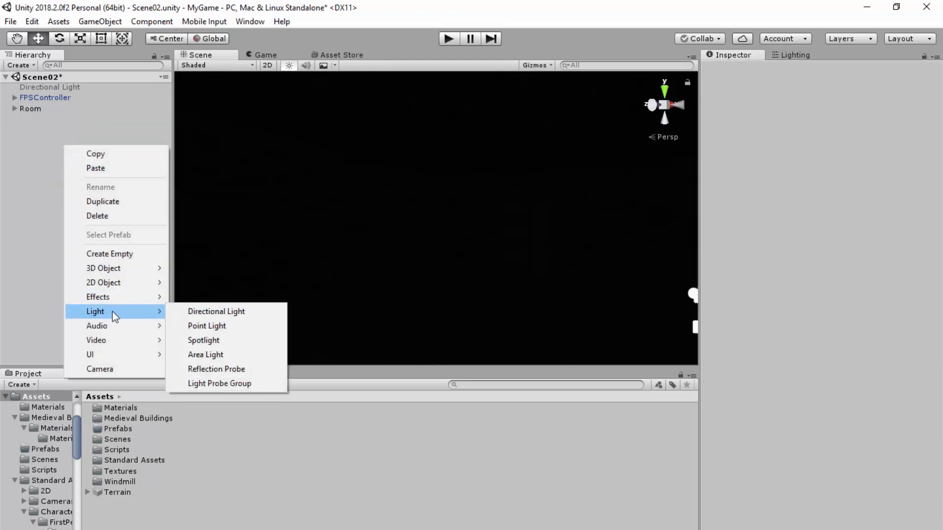
left_click(219, 327)
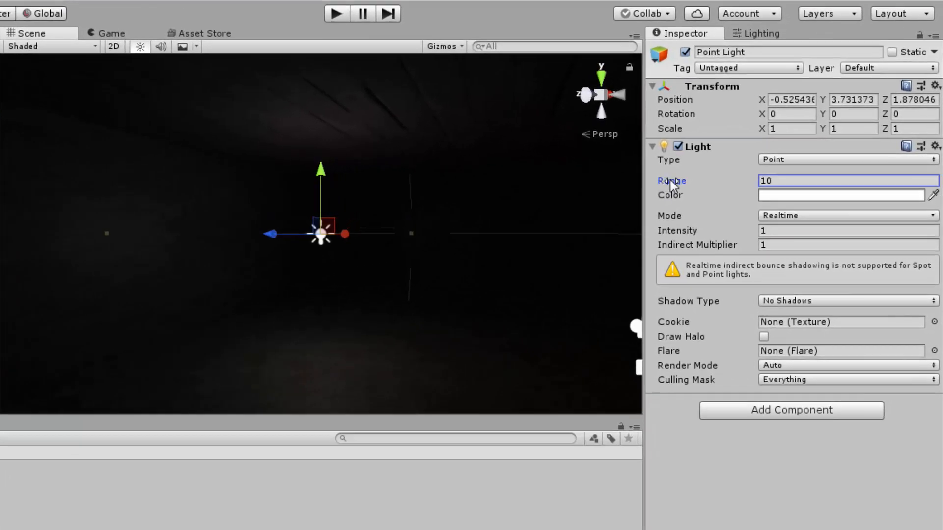
Try smaller ranges of 2.68 and 4 for the point light.
left_click_drag(715, 178, 683, 178)
left_click_drag(622, 180, 481, 195)
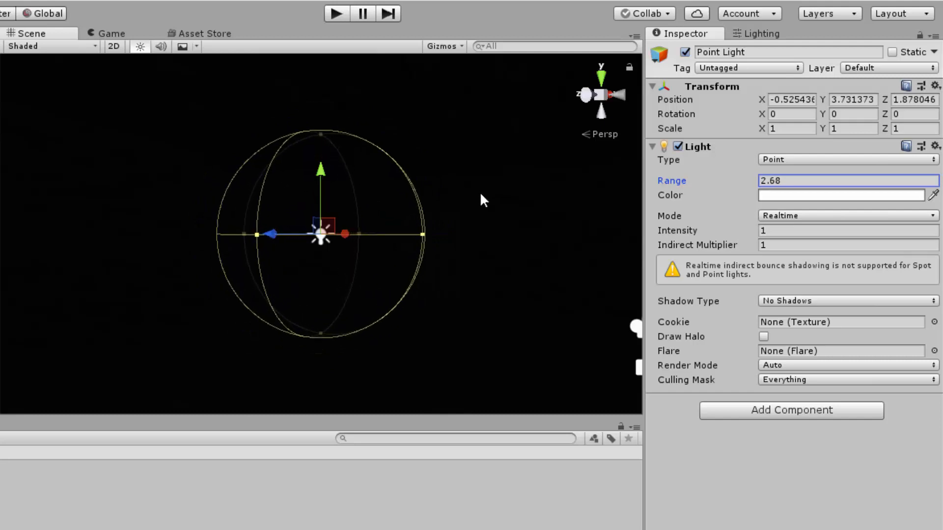
left_click_drag(481, 194, 517, 196)
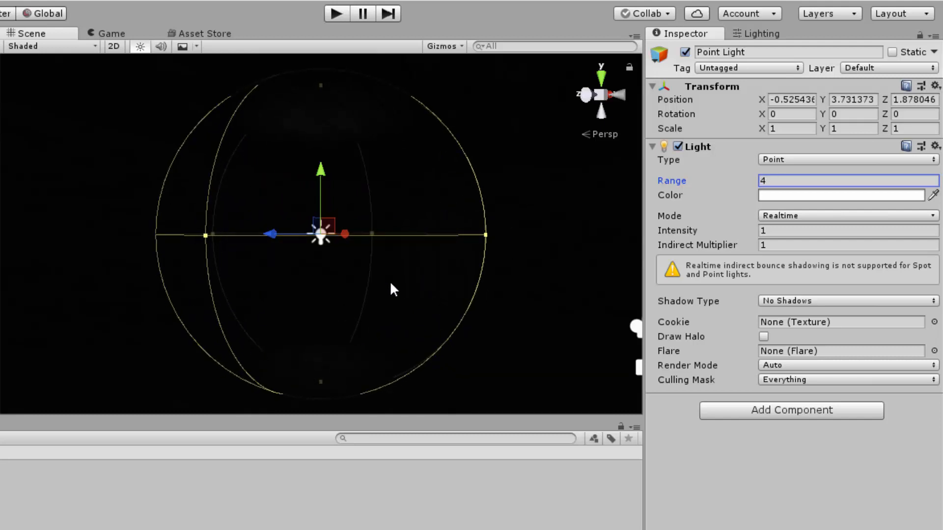
Reset the point light's transform and raise the light slightly above the room's floor to Y 1.12.
left_click(935, 86)
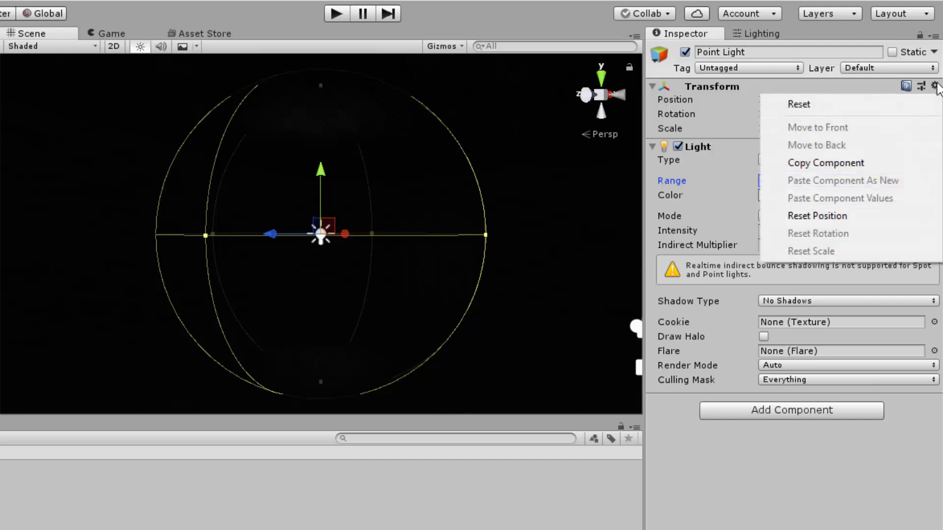
left_click(807, 105)
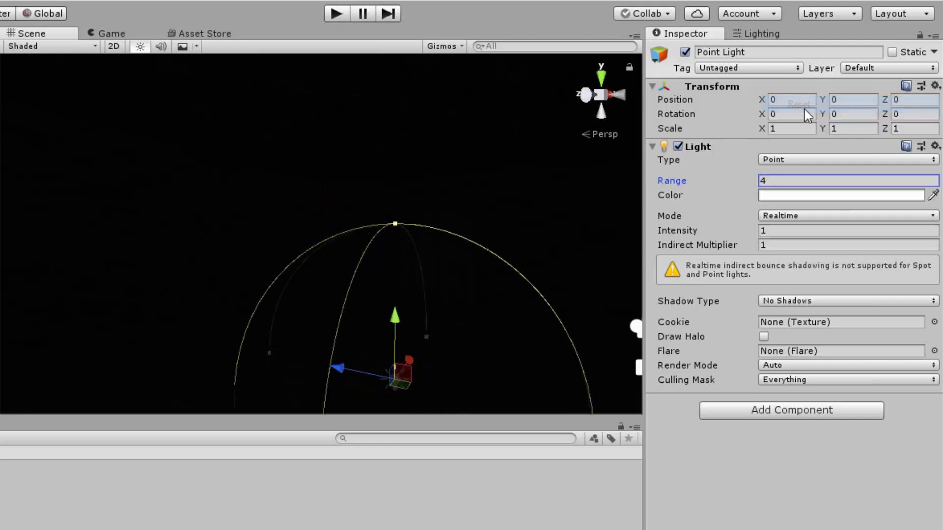
scroll(443, 347, "down", 2)
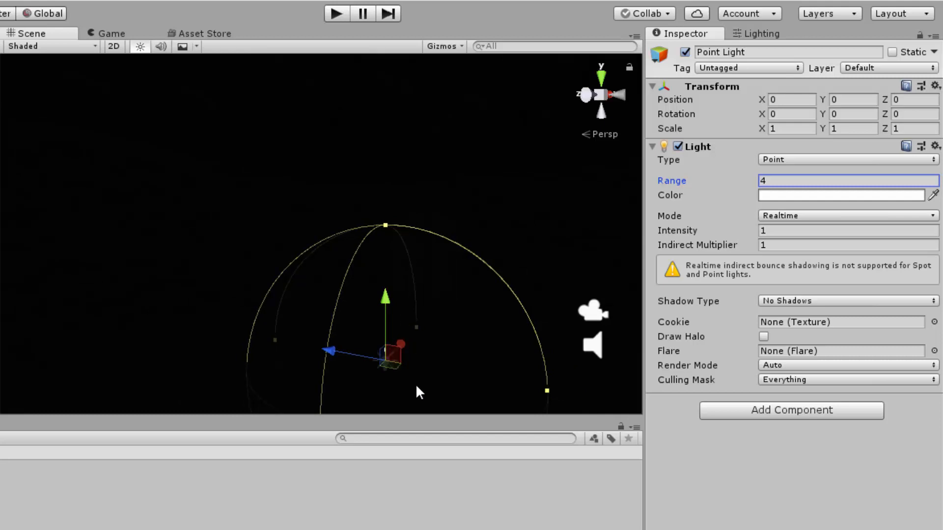
left_click_drag(389, 300, 387, 261)
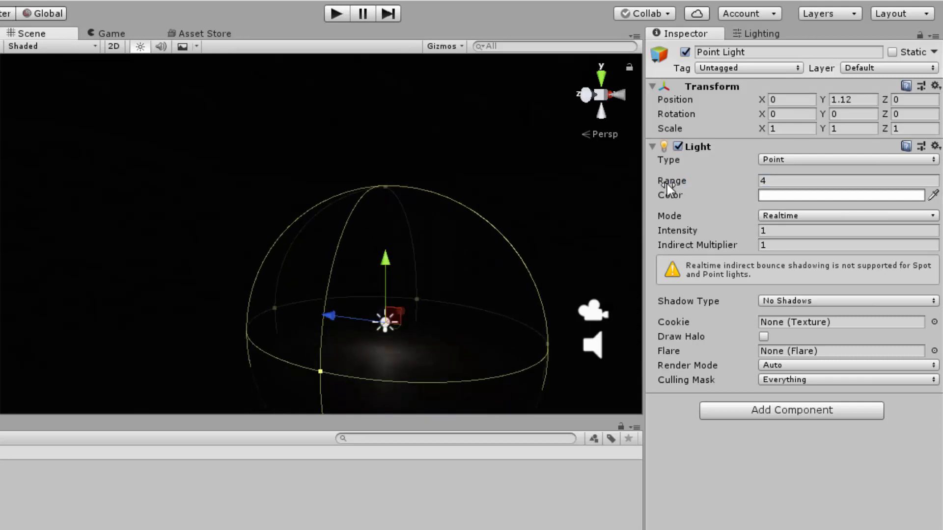
Try a wider range of 12.33, settle on 4.42, and give the point light the pale yellow color FFFBCE.
left_click_drag(666, 184, 748, 184)
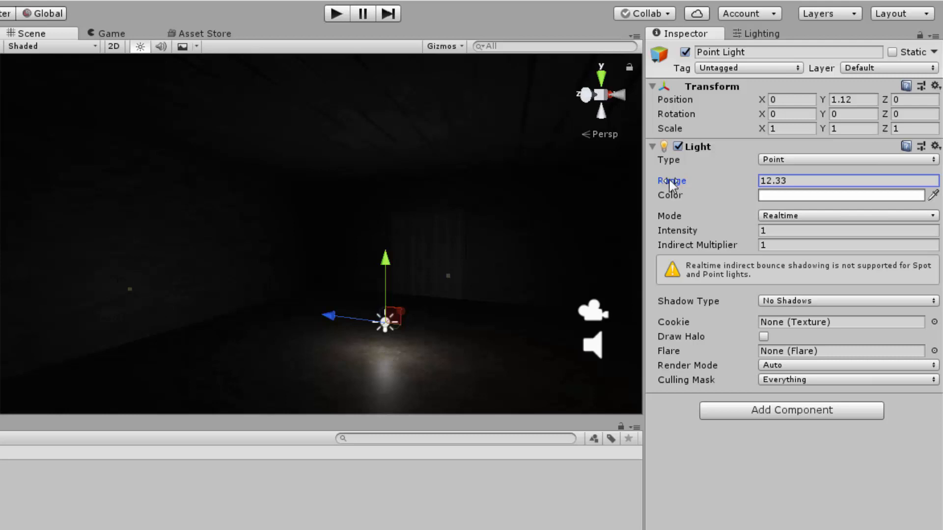
left_click_drag(670, 181, 563, 187)
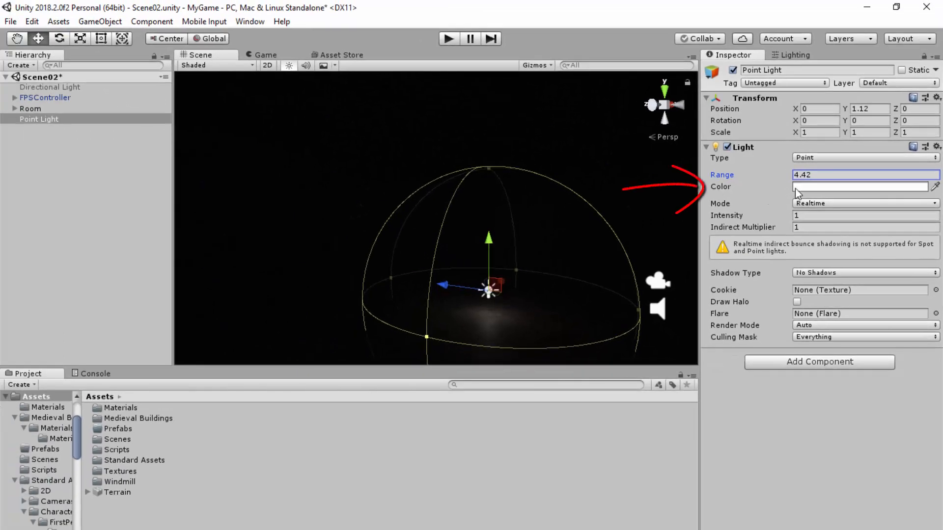
left_click(789, 195)
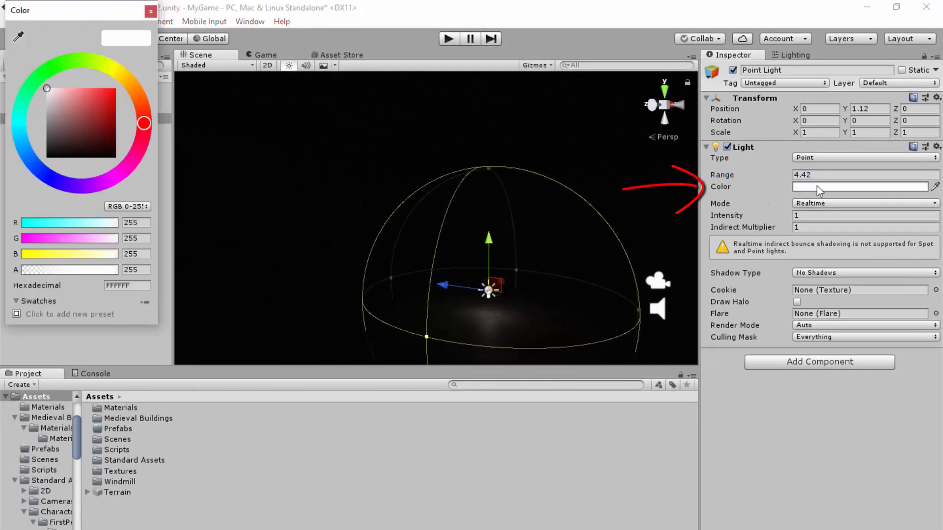
left_click(118, 75)
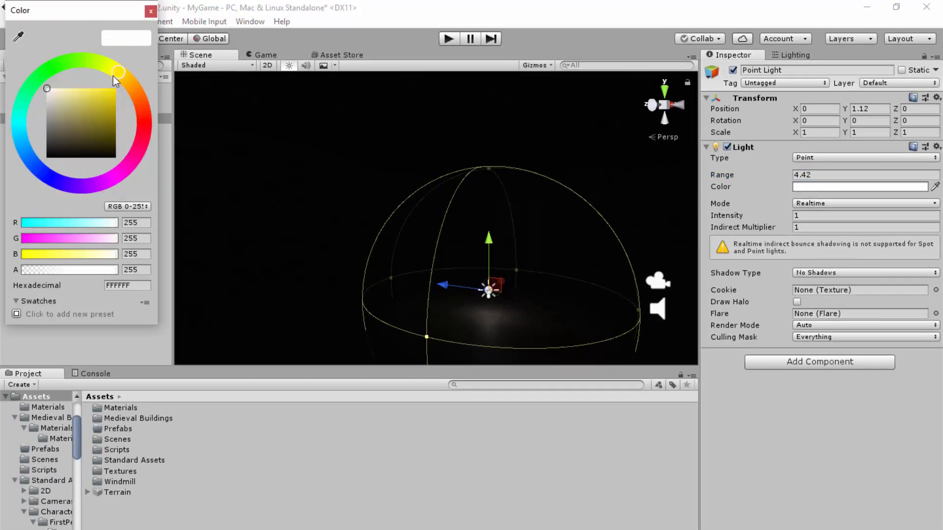
left_click(60, 89)
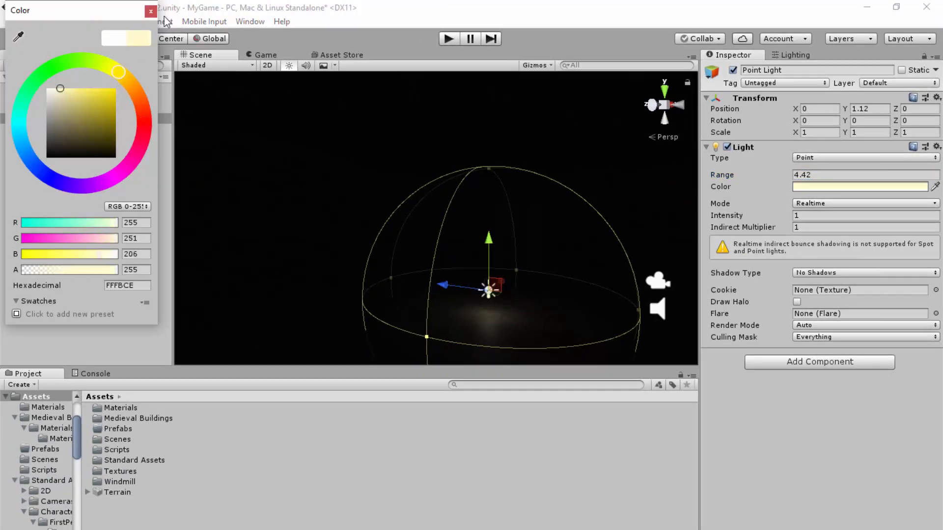
left_click(151, 11)
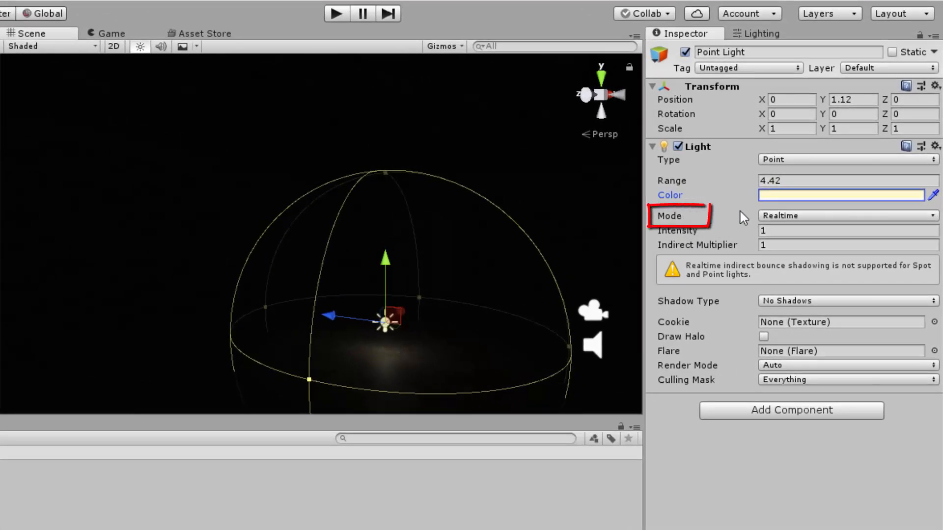
View the point light's available modes, and try another intensity before restoring it to 1.
left_click(835, 219)
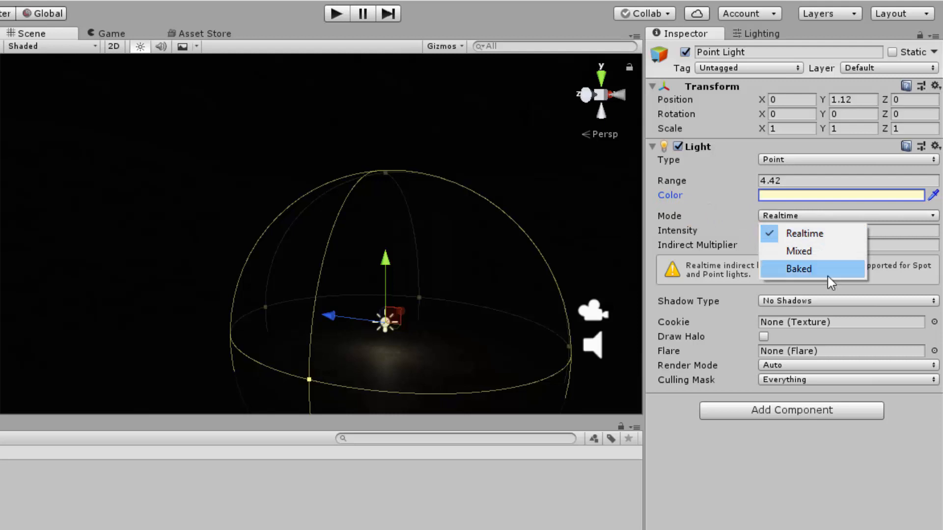
left_click(726, 202)
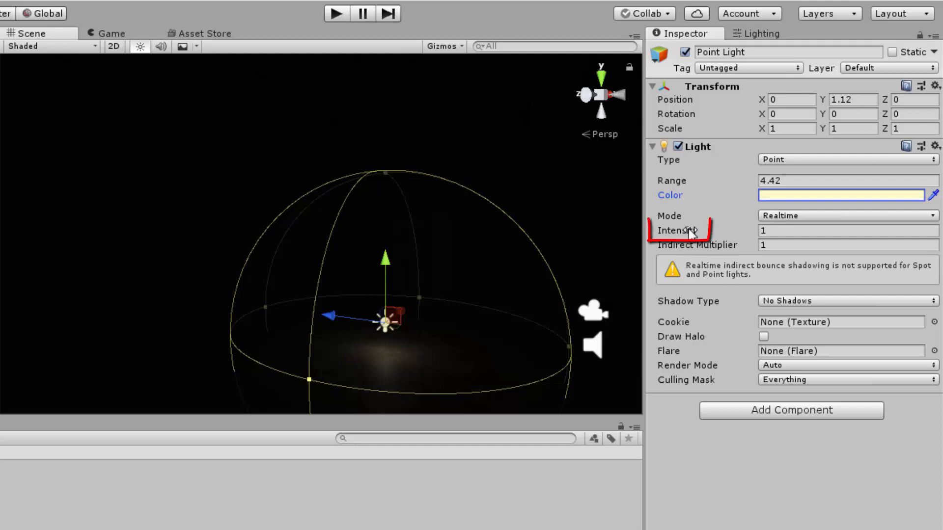
mouse_move(679, 230)
left_mouse_down()
mouse_move(748, 227)
mouse_move(670, 232)
mouse_move(678, 233)
left_mouse_up()
left_click_drag(783, 229, 757, 229)
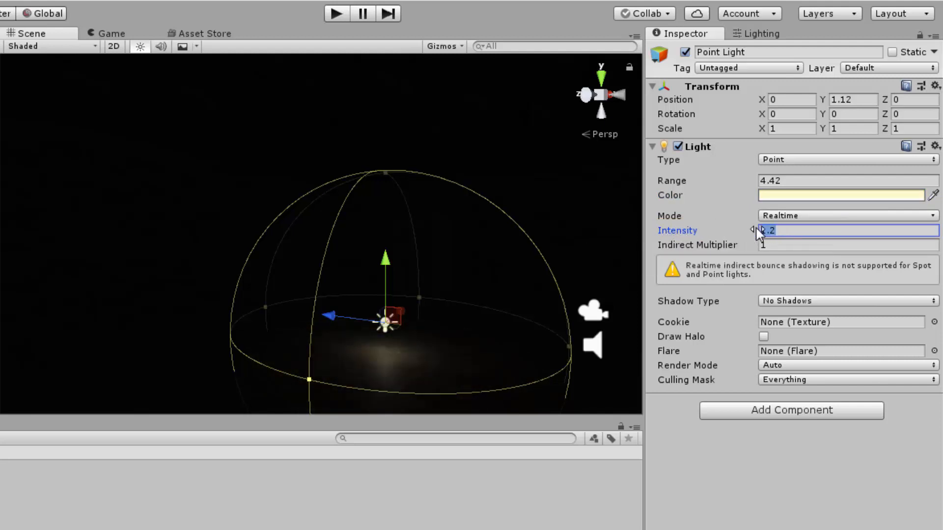
type("1")
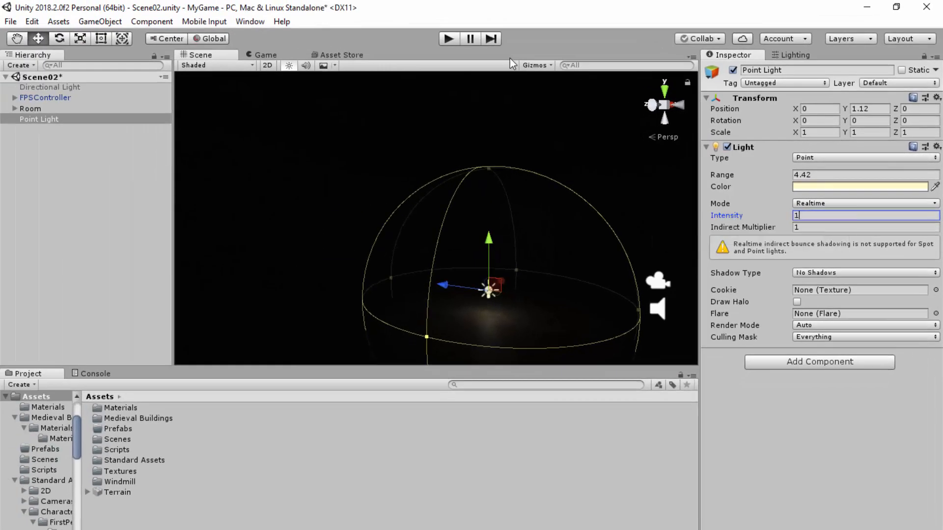
Play-test the room to check the point light's glow in the game, and stop the play mode.
left_click(452, 37)
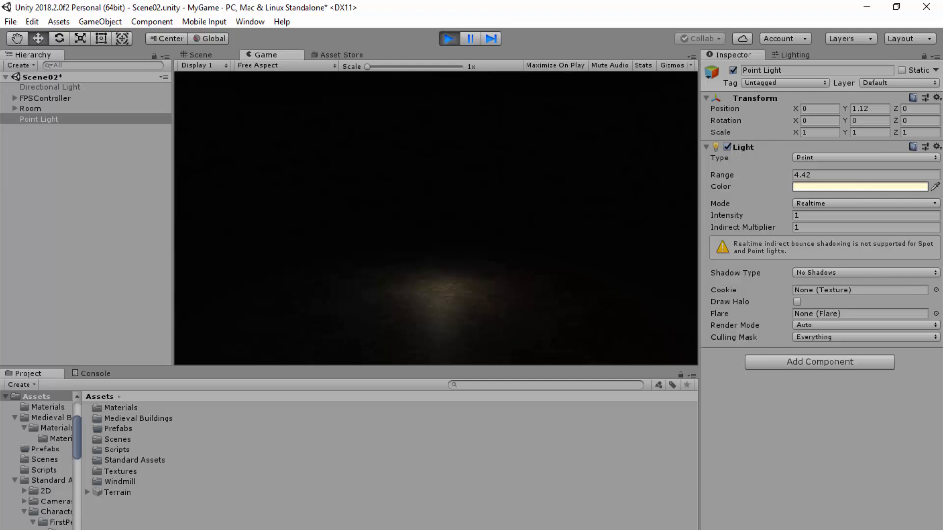
left_click(447, 40)
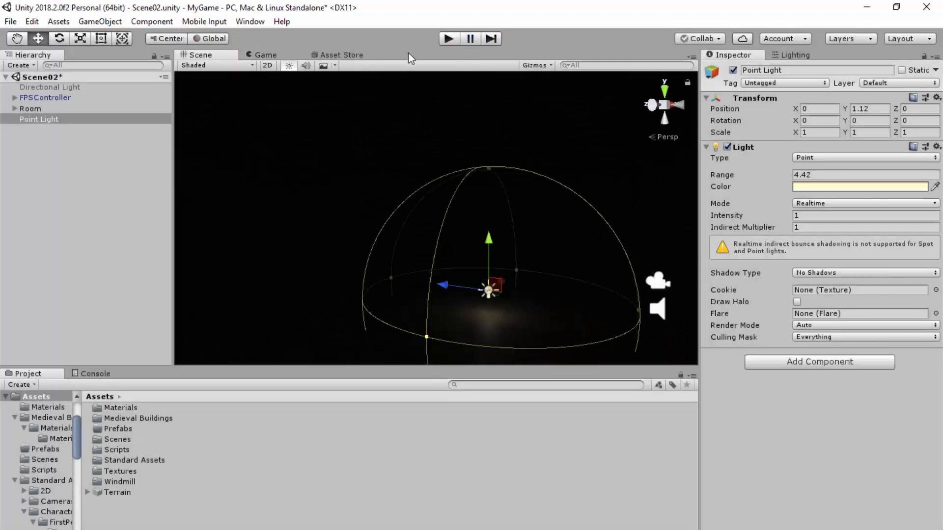
Search the Asset Store for "candle" and limit the results to free assets.
left_click(339, 54)
left_click(293, 97)
type("c")
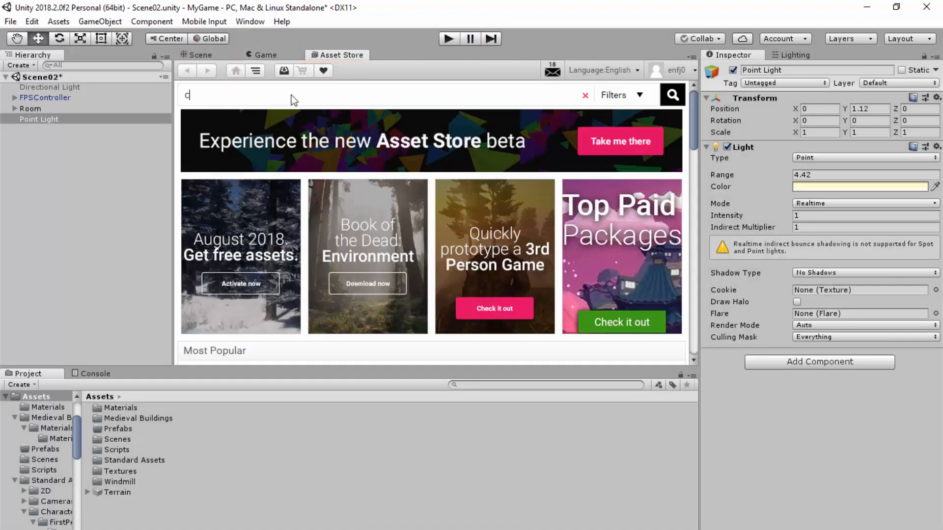
type("andle")
key("Return")
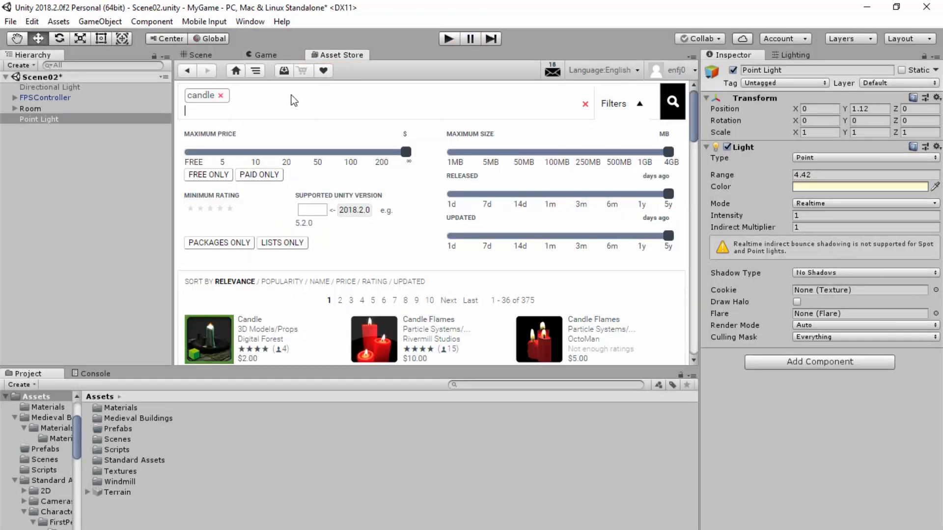
left_click(216, 176)
scroll(379, 225, "down", 4)
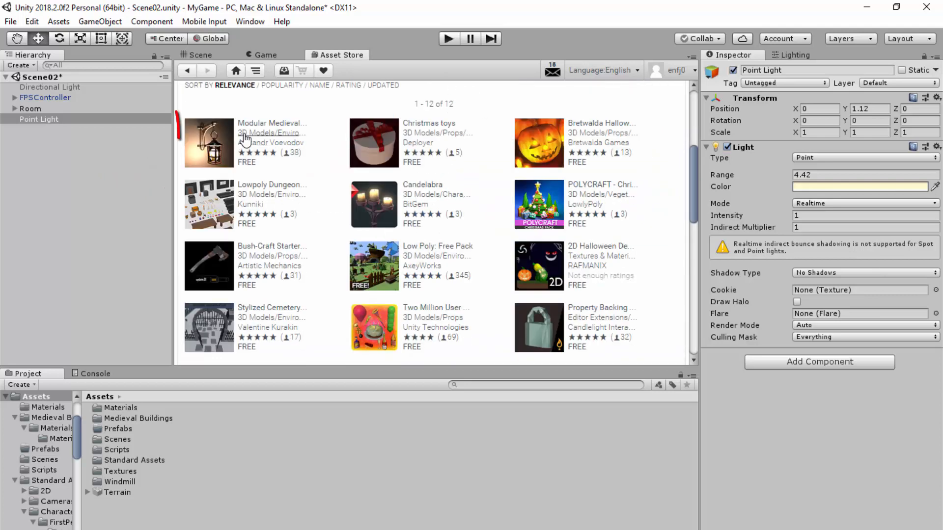
Open the free Modular Medieval Lanterns asset and import its complete package into the project.
left_click(260, 124)
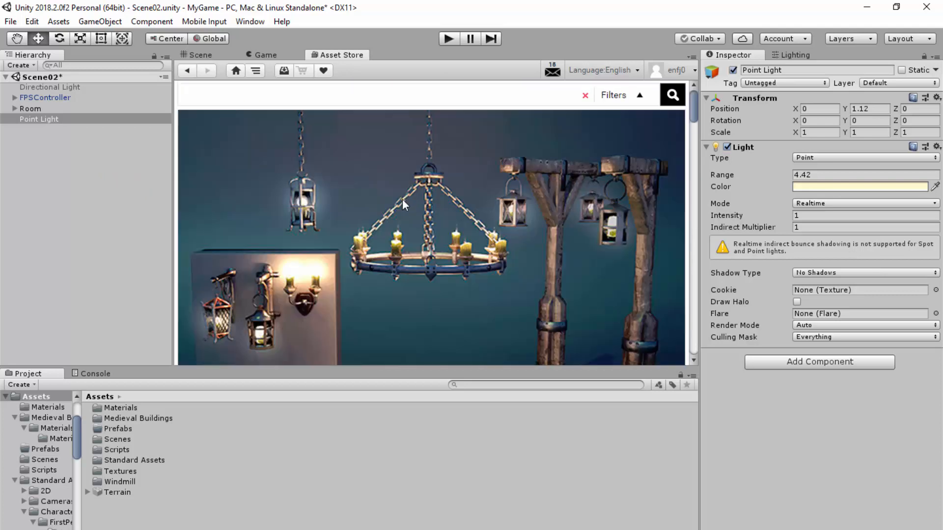
scroll(411, 207, "down", 2)
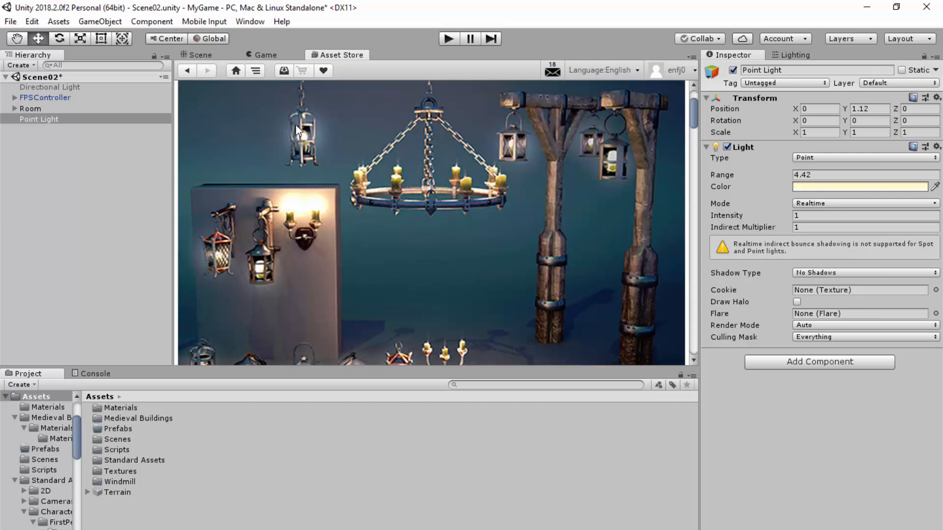
scroll(430, 232, "down", 6)
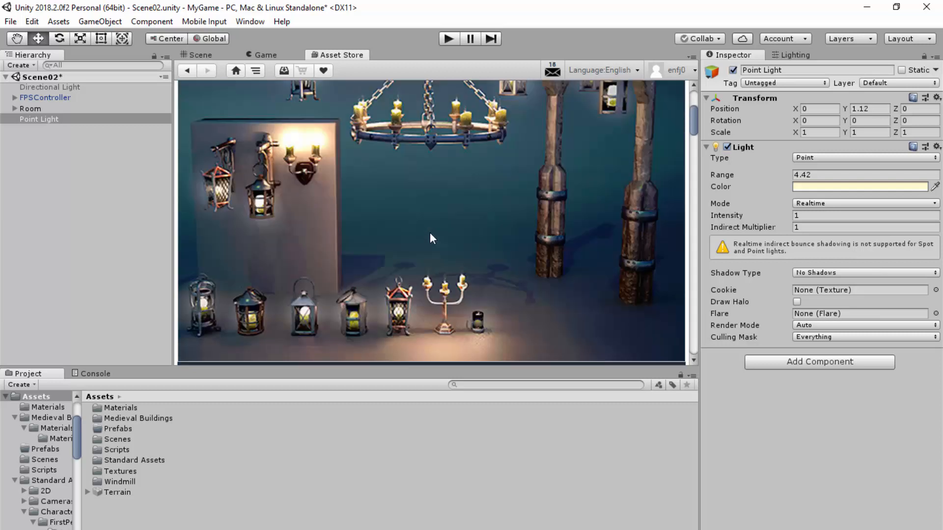
left_click(228, 217)
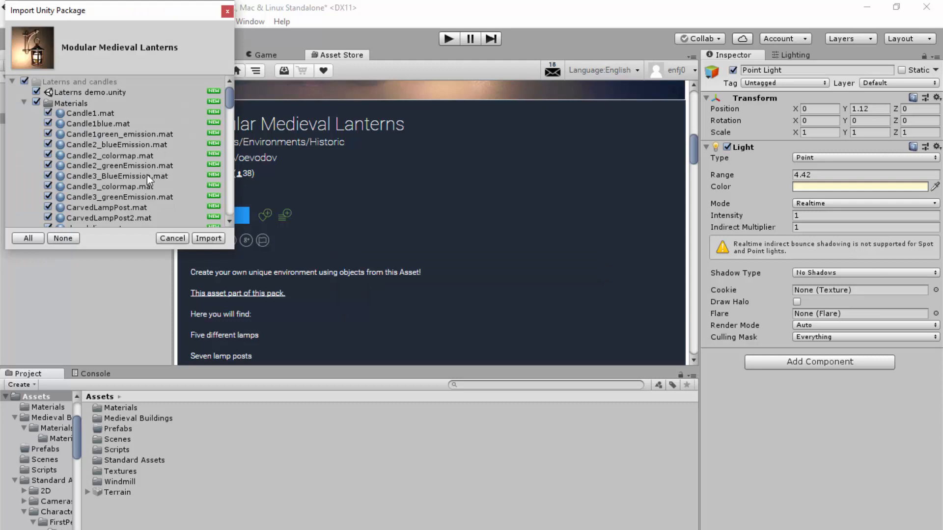
scroll(113, 164, "down", 2)
scroll(117, 168, "up", 2)
left_click(208, 239)
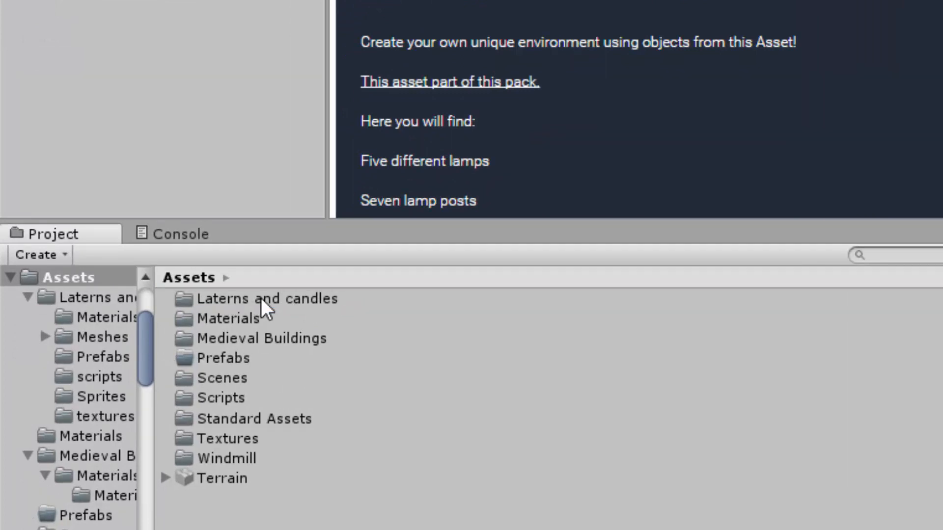
Open the Prefabs folder inside Laterns and candles, preview Candle1, and select the Candle2 prefab.
double_click(261, 299)
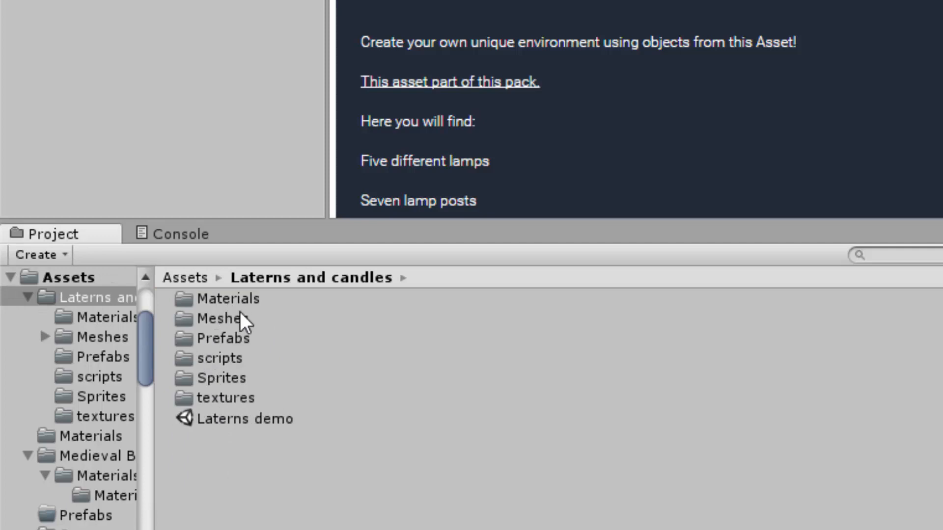
double_click(217, 341)
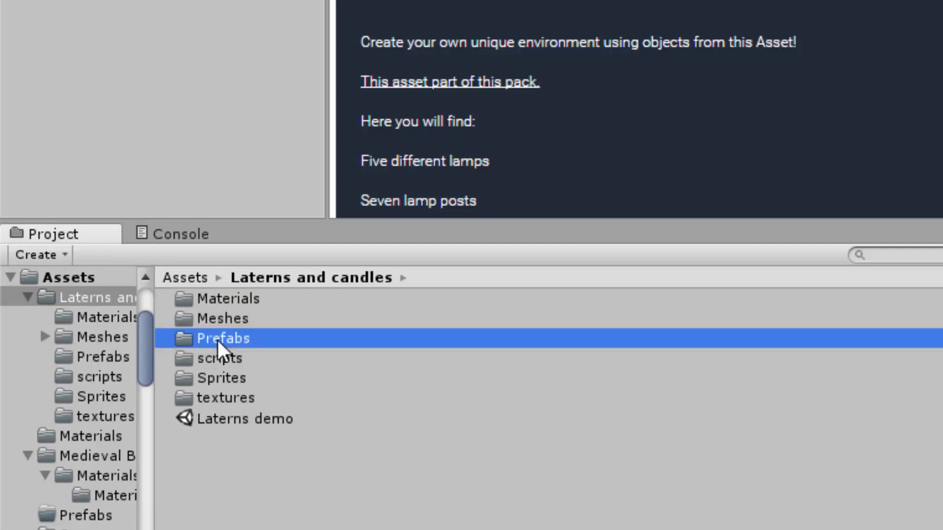
left_click(225, 299)
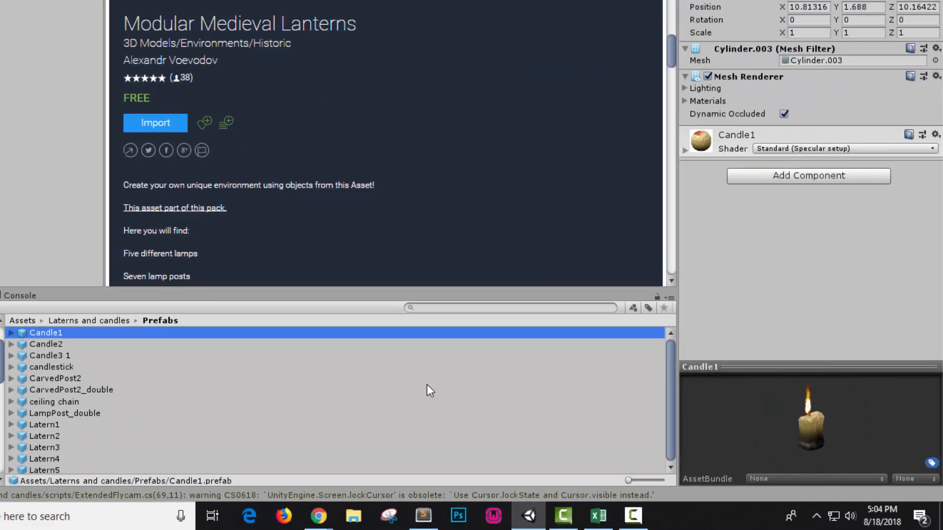
left_click(67, 345)
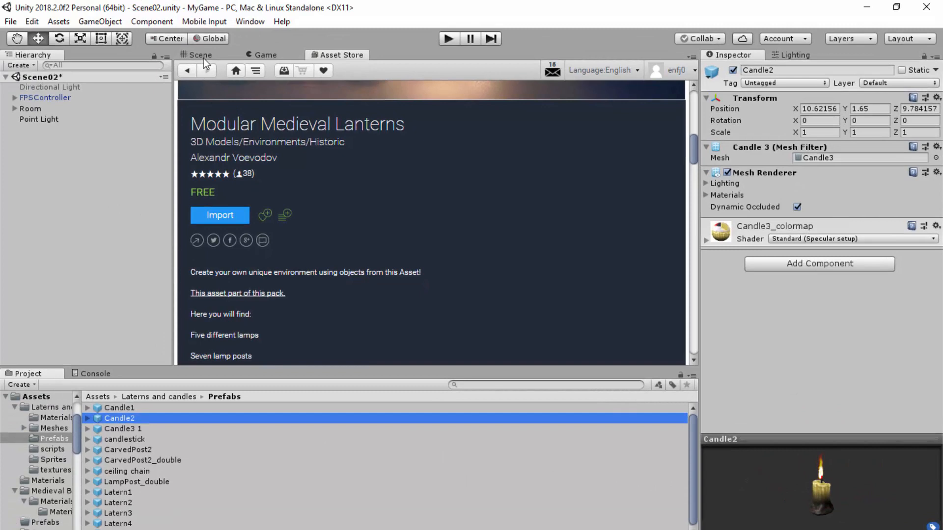
Place the Candle2 prefab in the scene beside the point light and scale it uniformly to about 3.55.
left_click(203, 57)
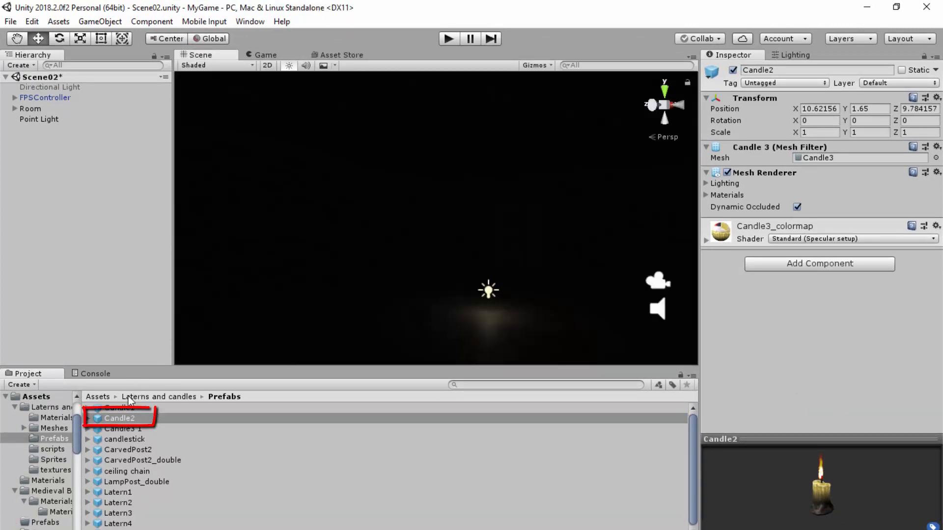
left_click_drag(120, 418, 467, 353)
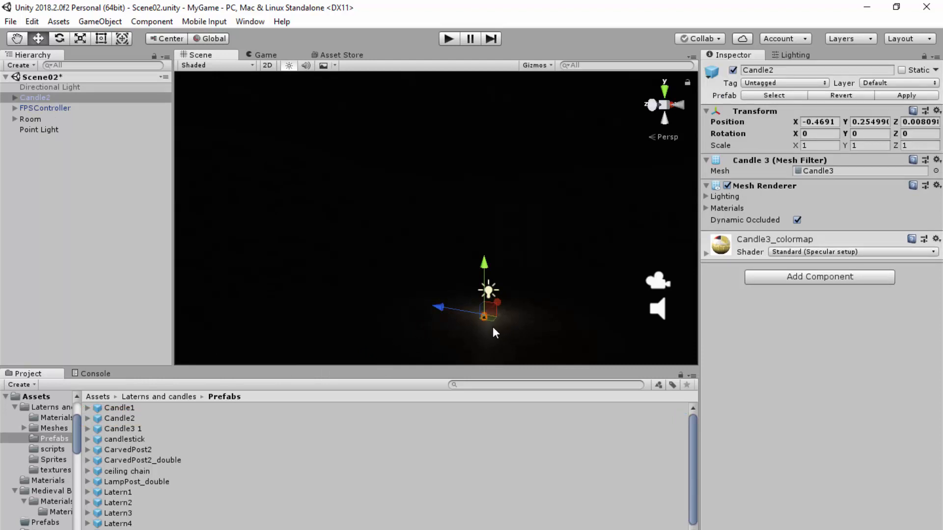
key("r")
left_click_drag(483, 315, 544, 290)
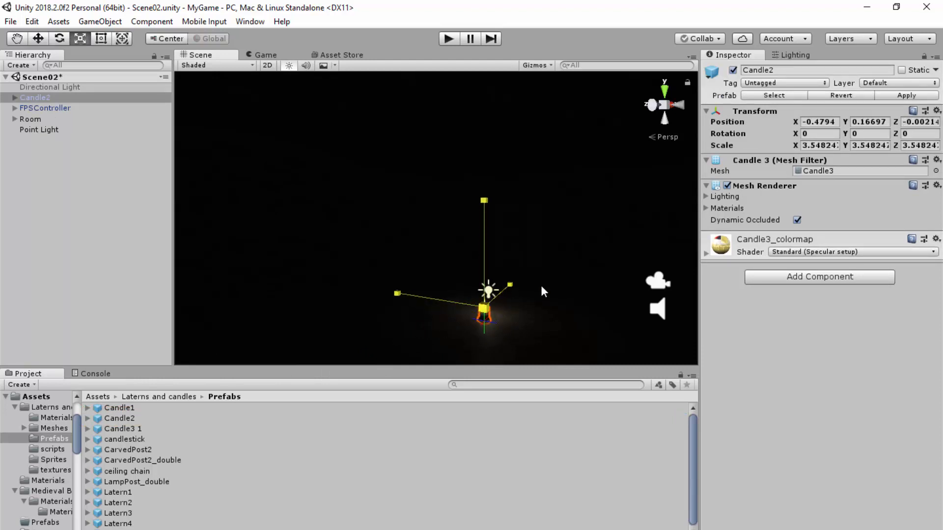
Adjust the height of Candle2 to Y 0.262 so that it stands on the room's floor.
key("w")
key("f")
left_click_drag(436, 169, 436, 172)
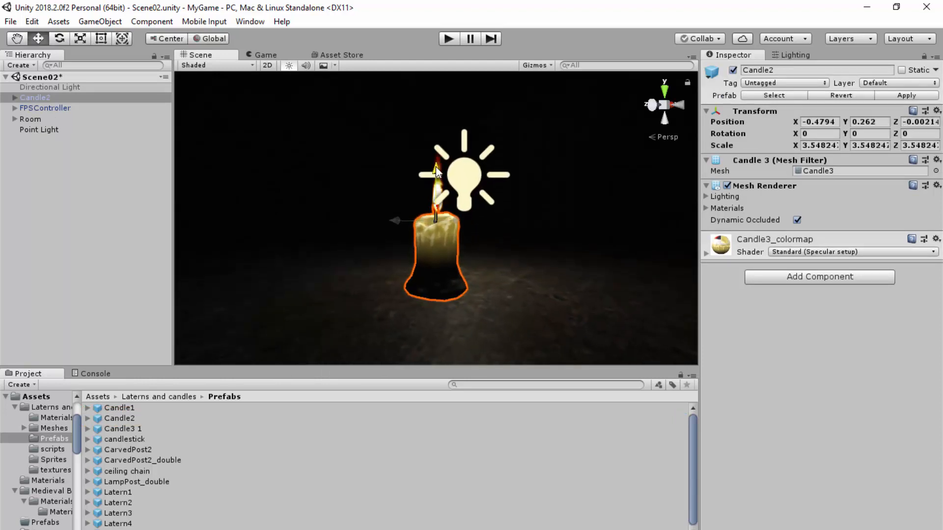
scroll(365, 227, "down", 3)
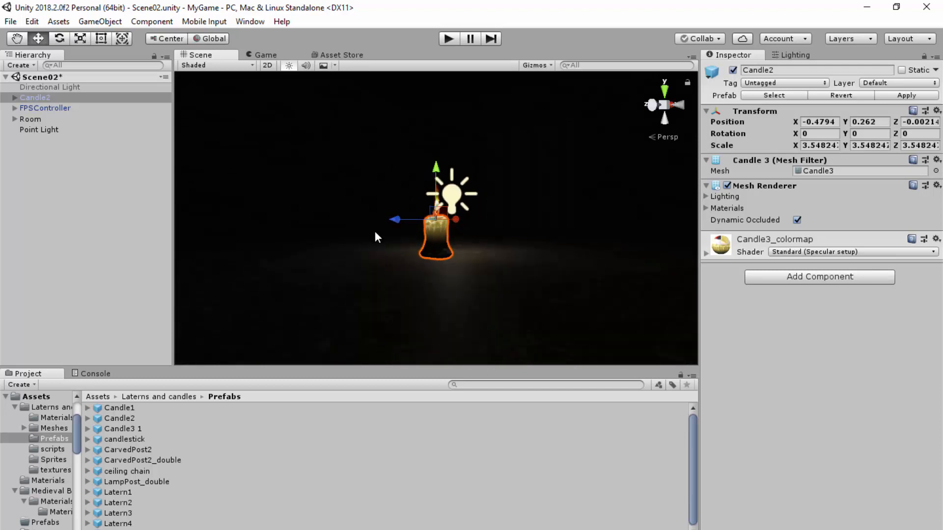
Move Candle2 across the floor toward the corner of the room, to about X 5.51 and Z 5.22.
left_click_drag(393, 218, 269, 219)
scroll(309, 275, "down", 2)
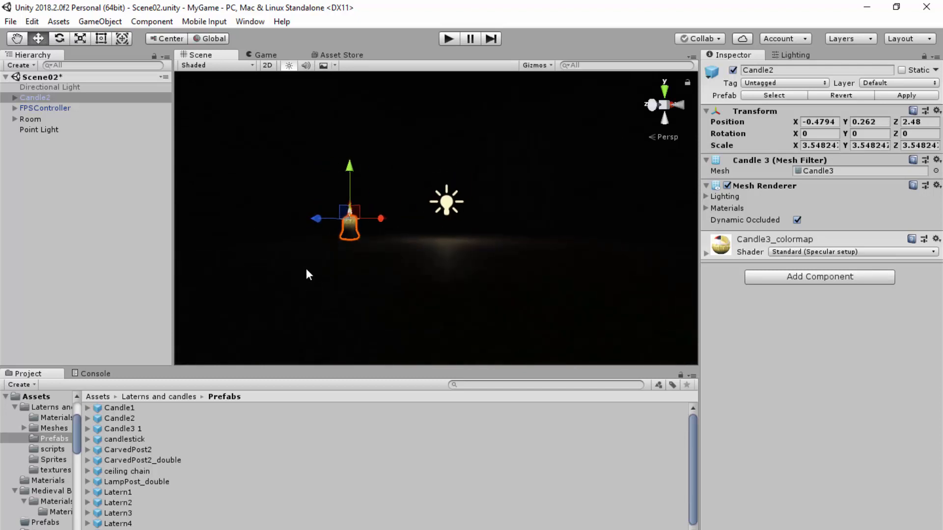
left_click_drag(396, 247, 428, 300, "alt")
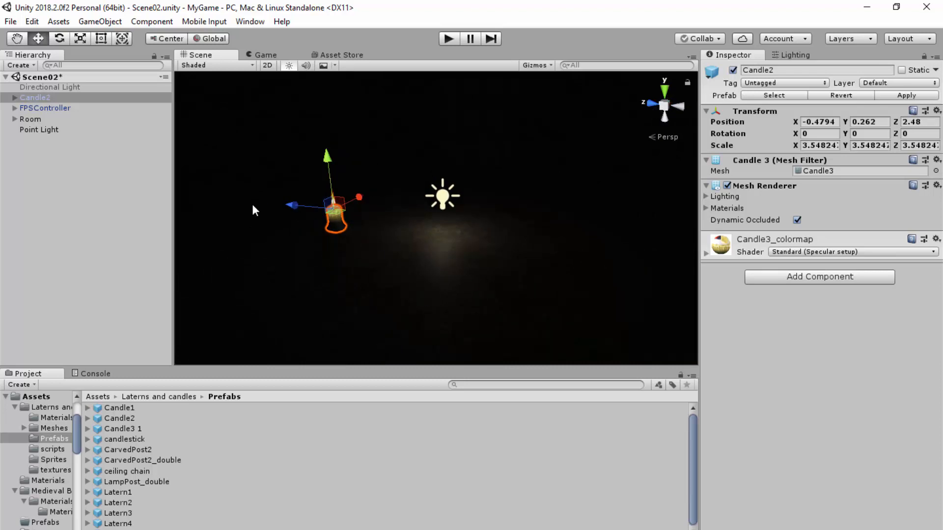
left_click_drag(288, 203, 404, 139)
scroll(399, 205, "up", 1)
key("f")
scroll(405, 246, "down", 5)
left_click_drag(387, 213, 330, 206)
left_click_drag(400, 196, 457, 151)
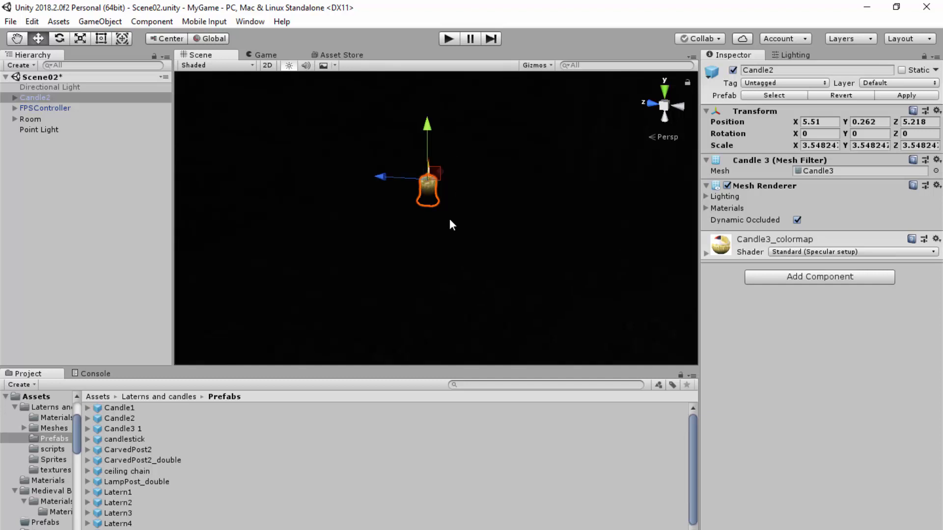
left_click(387, 231)
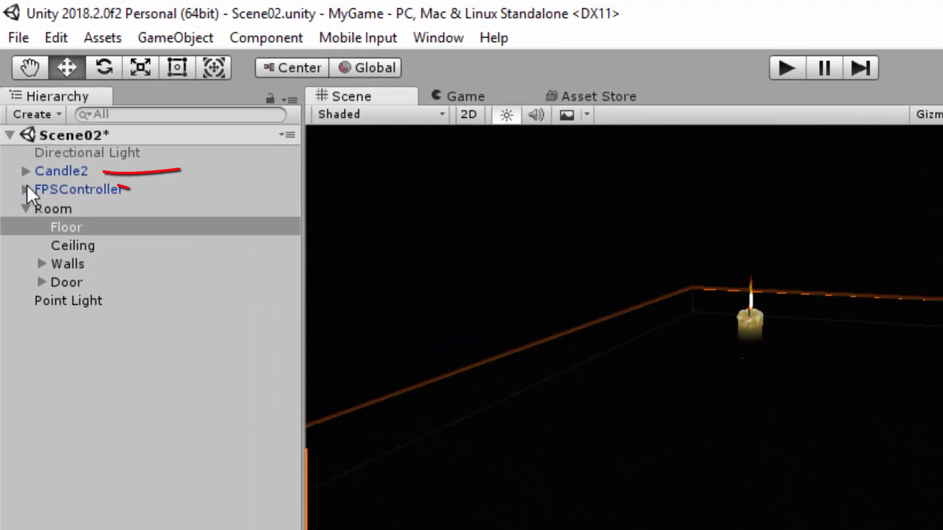
Deactivate the red_flame_0 (3) child object of Candle2.
left_click(26, 171)
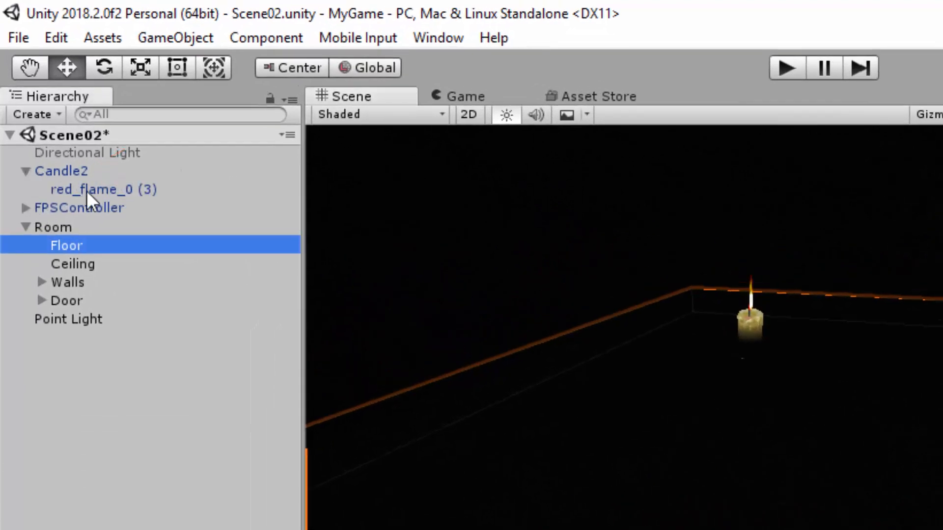
left_click(106, 189)
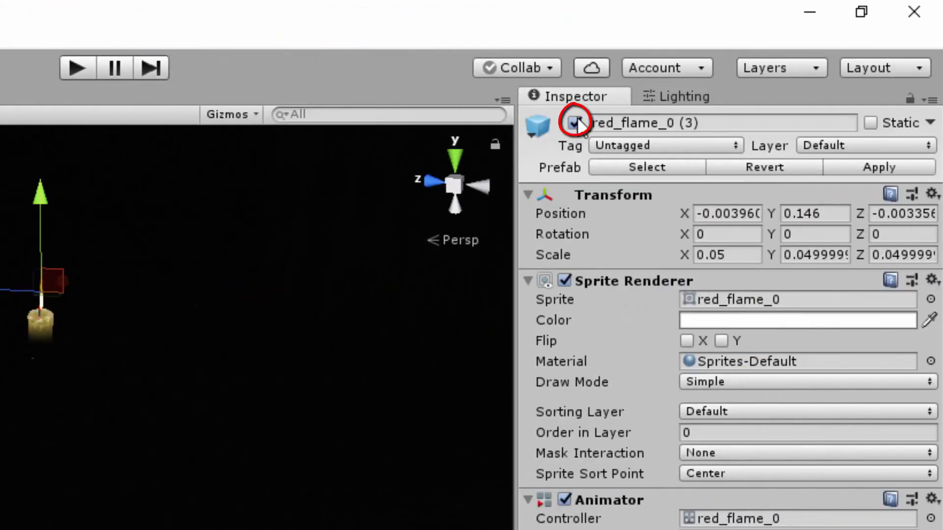
left_click(574, 123)
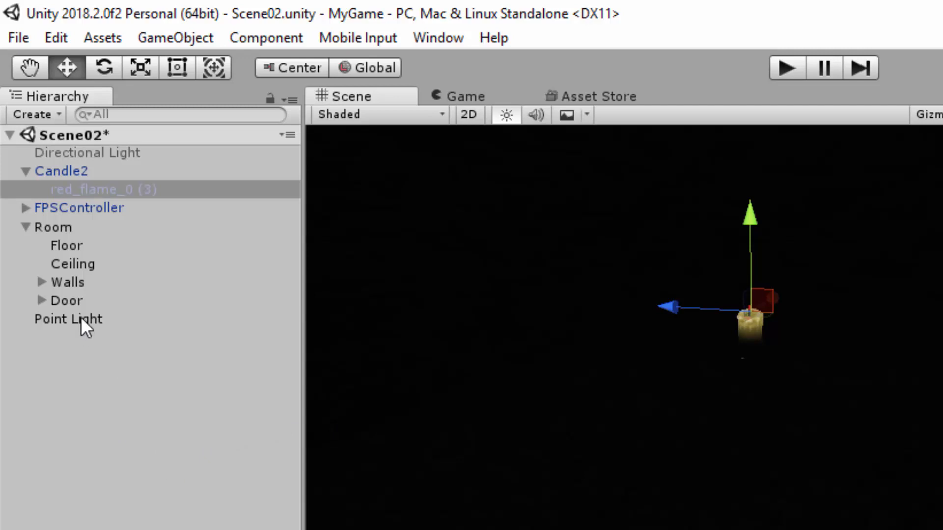
Make the Point Light a child of Candle2 and reset its transform.
left_click_drag(80, 317, 70, 169)
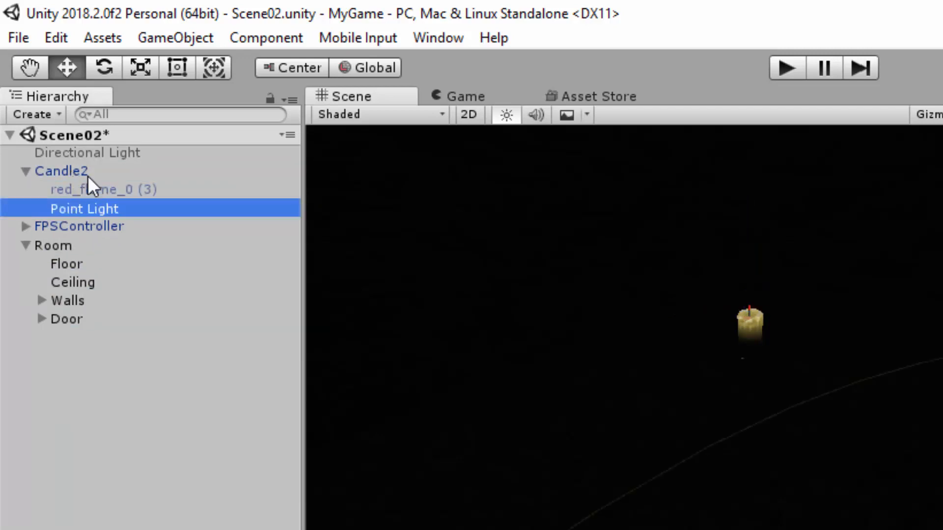
scroll(881, 415, "down", 4)
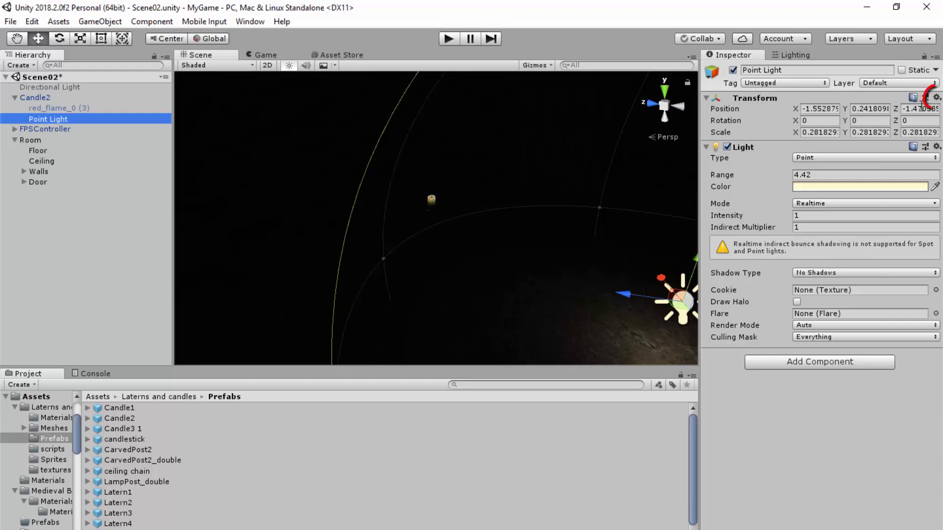
left_click(937, 98)
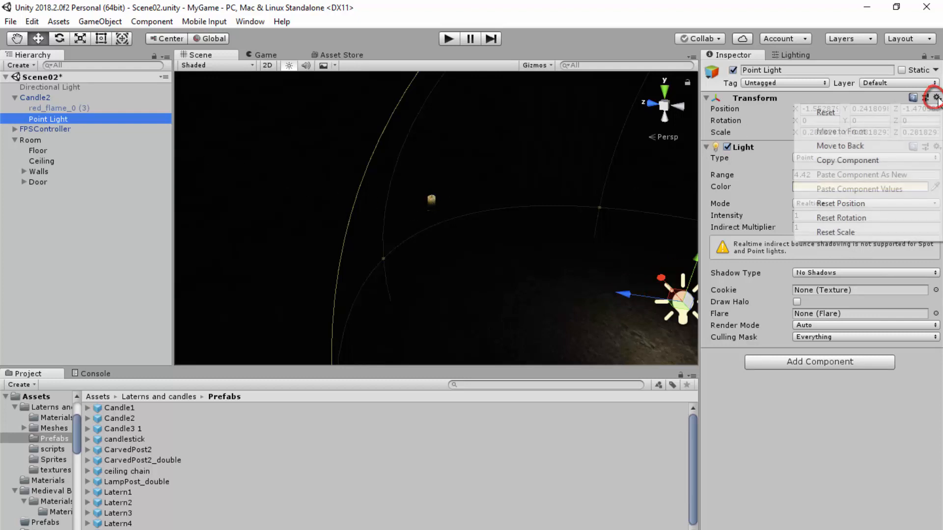
left_click(871, 112)
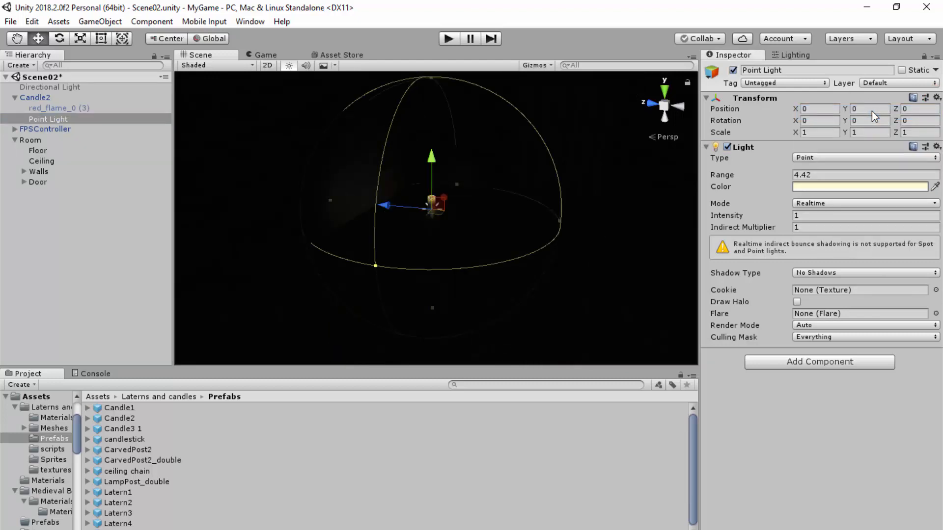
Raise the Point Light to a local Y position of about 0.196, just above the candle's wick.
scroll(434, 225, "up", 5)
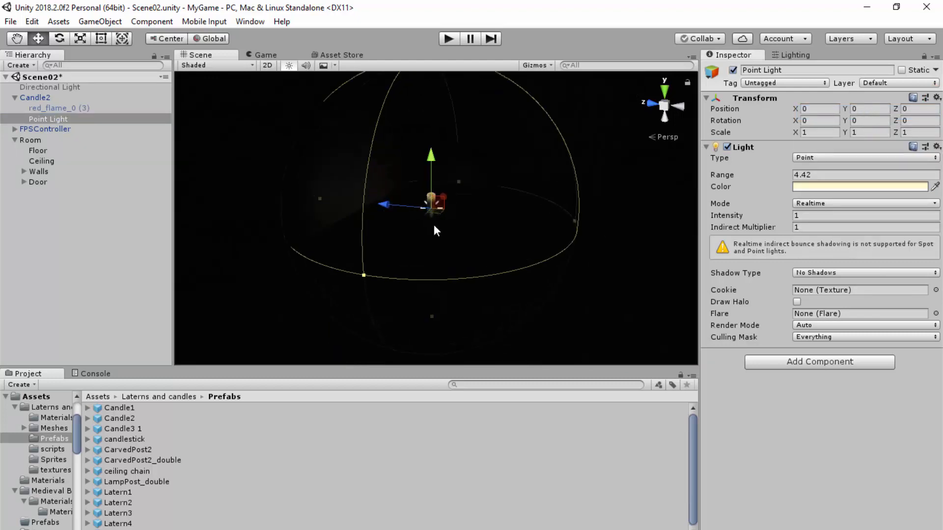
left_click_drag(424, 140, 422, 93)
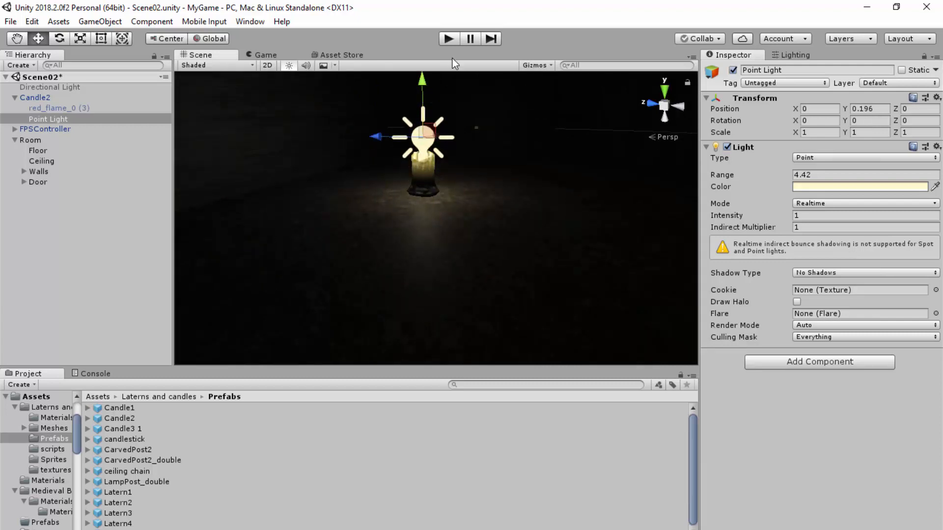
Play-test the room, approaching and backing away from the candle to check its light, and stop the play mode.
left_click(450, 39)
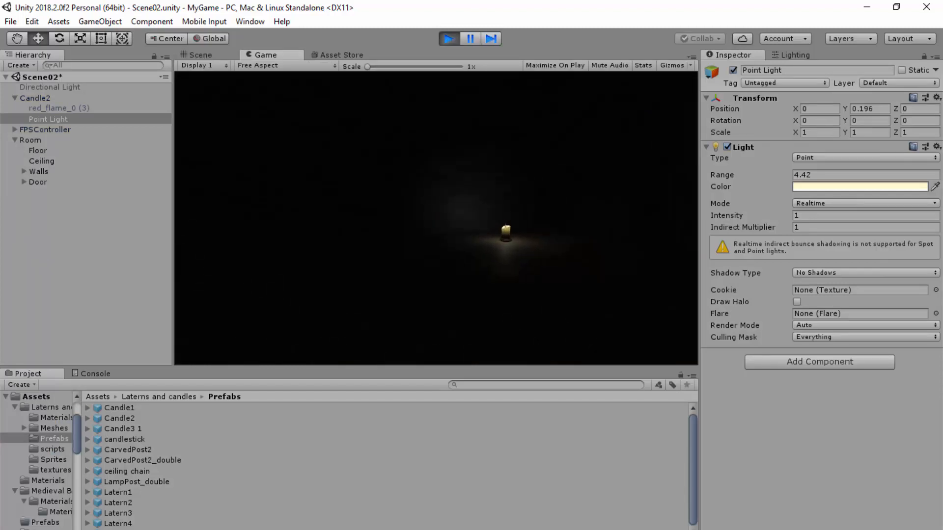
key("w")
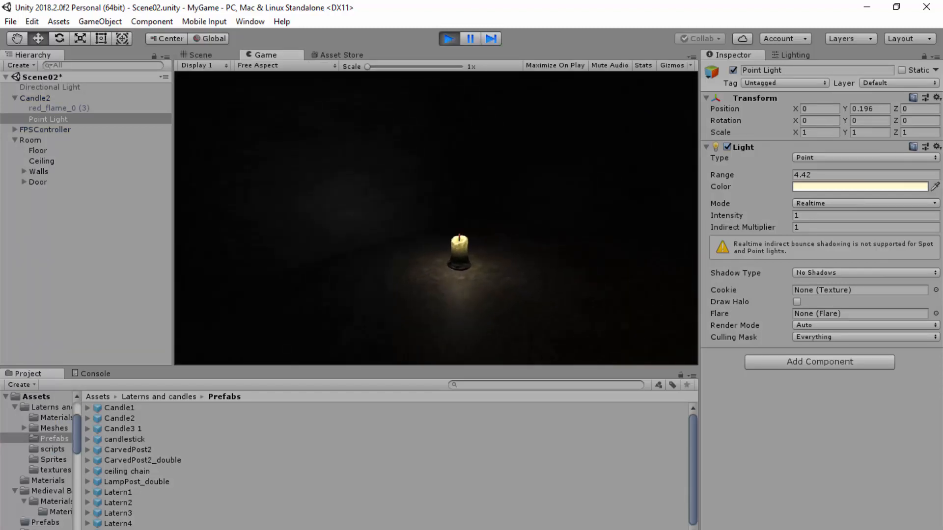
key("s")
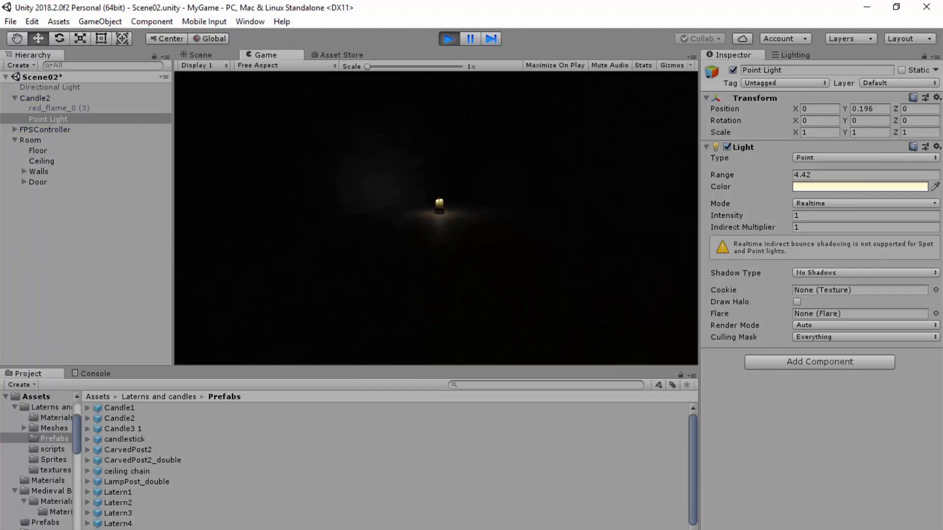
key("Escape")
left_click(448, 39)
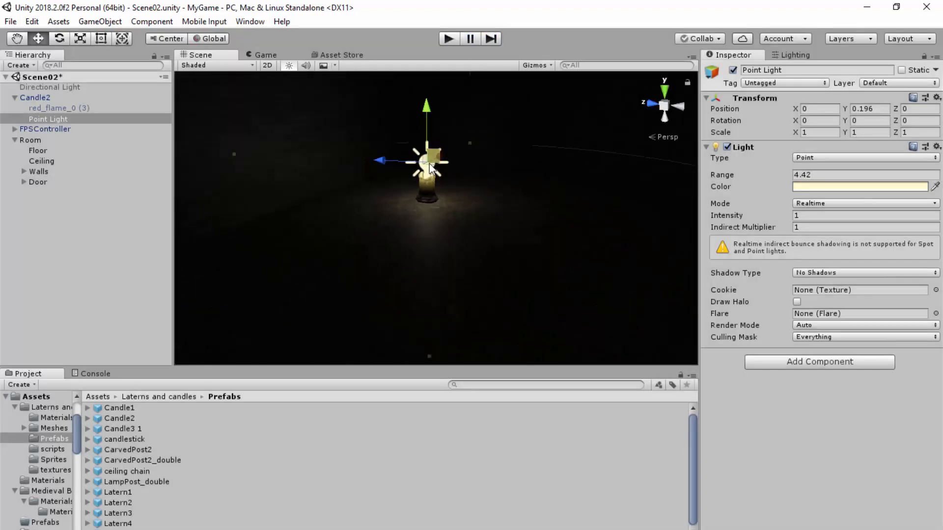
Reduce the size of the 3D gizmo icons in the Scene view so the light icon does not cover the candle.
scroll(515, 247, "down", 3)
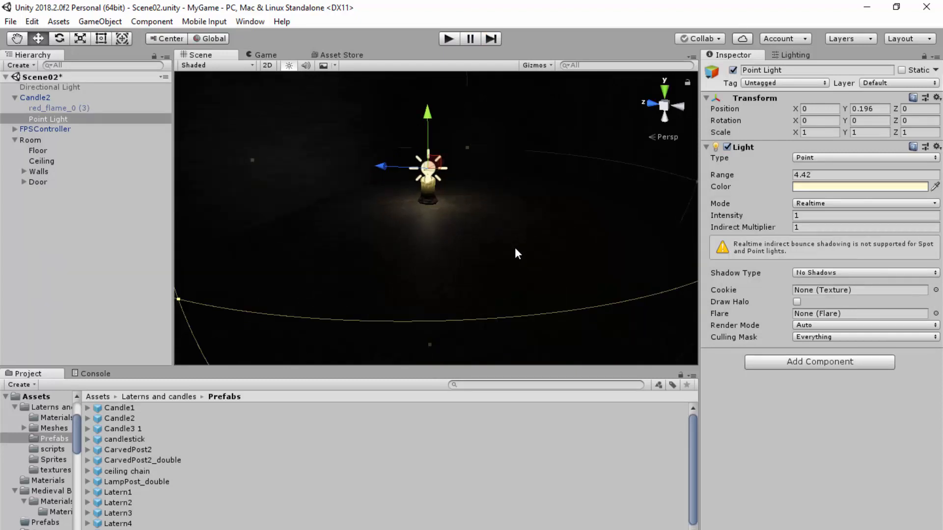
scroll(515, 249, "down", 3)
scroll(515, 249, "up", 2)
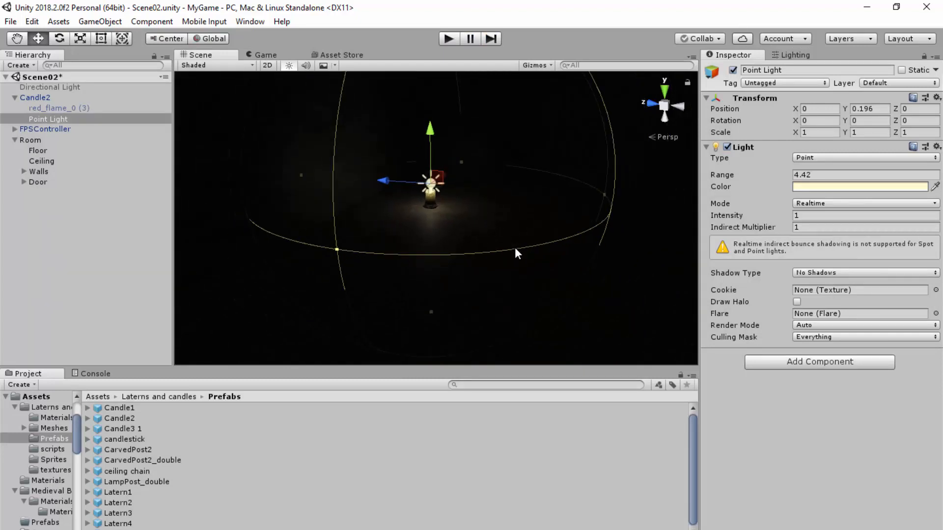
scroll(514, 246, "down", 6)
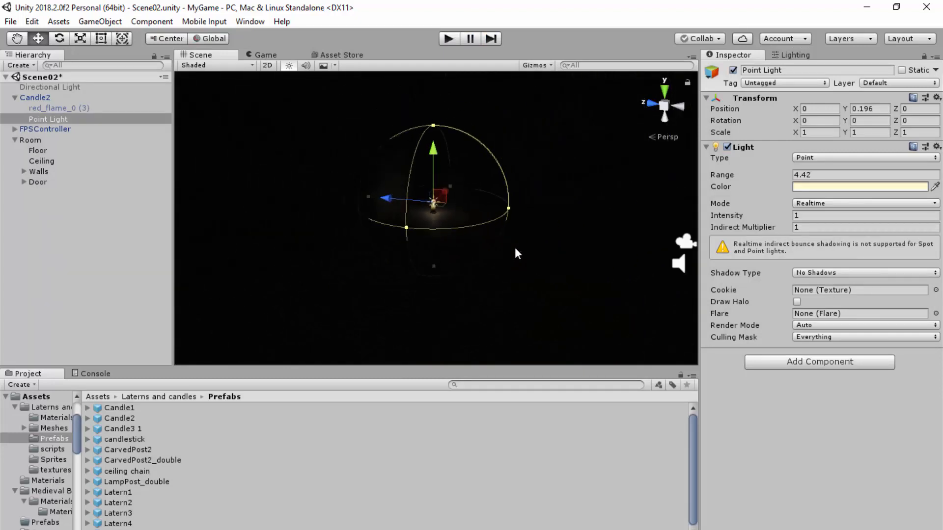
scroll(510, 298, "up", 4)
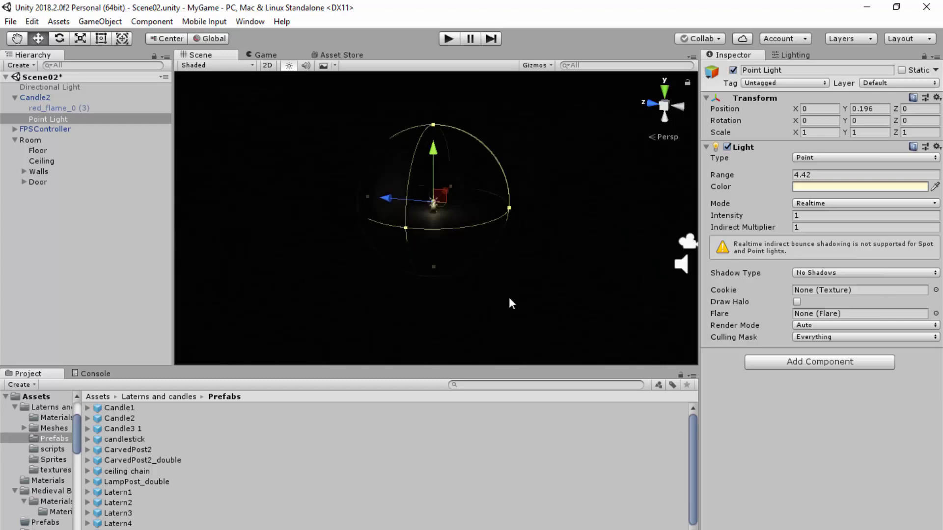
scroll(509, 297, "up", 5)
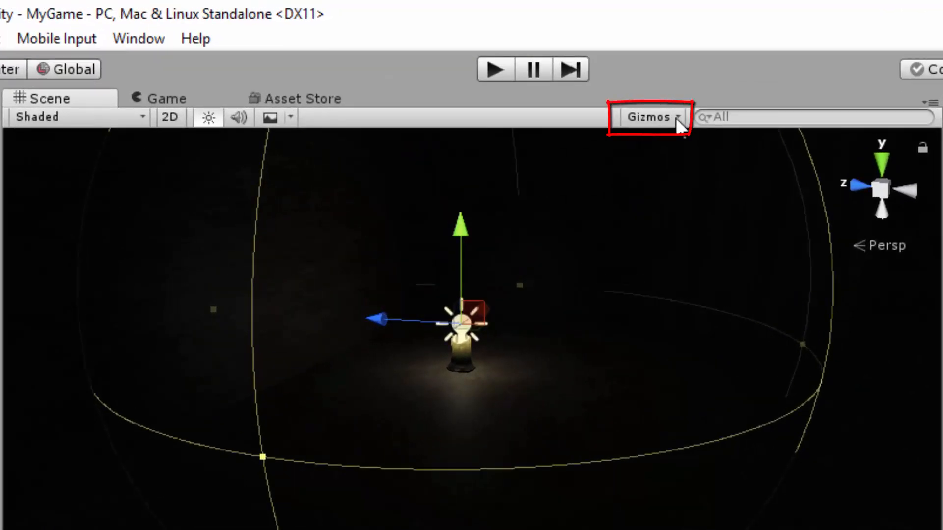
left_click(679, 118)
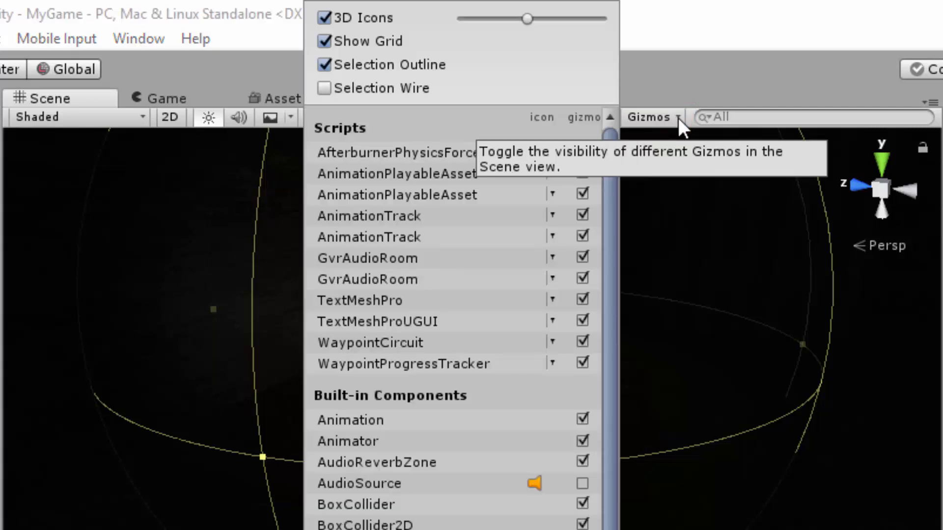
left_click(493, 20)
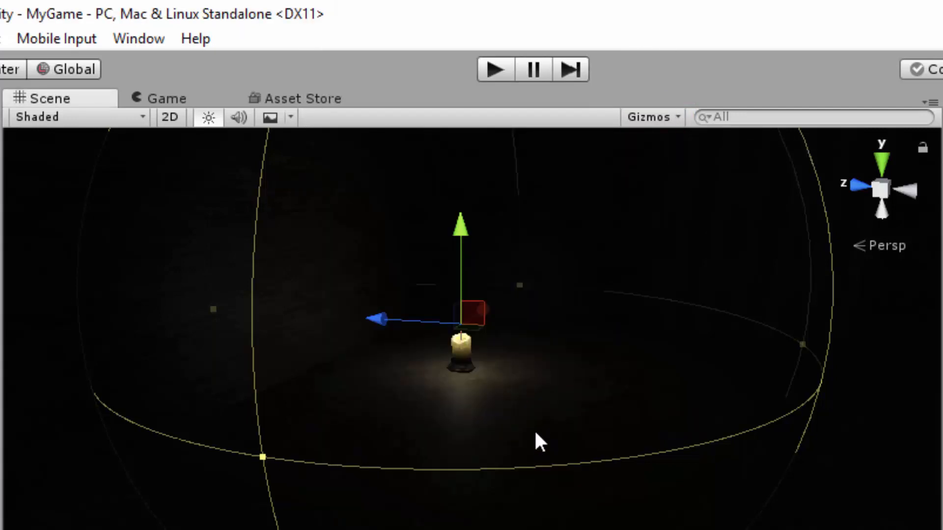
scroll(535, 427, "up", 8)
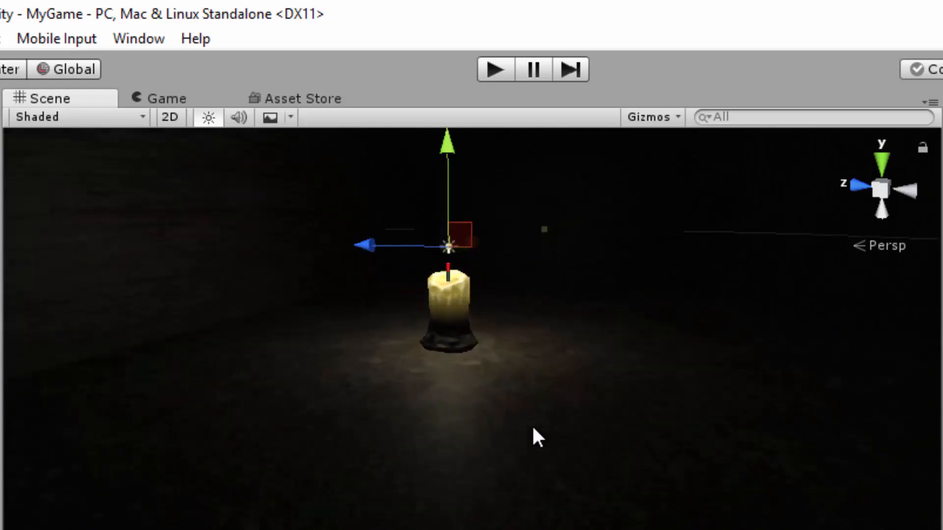